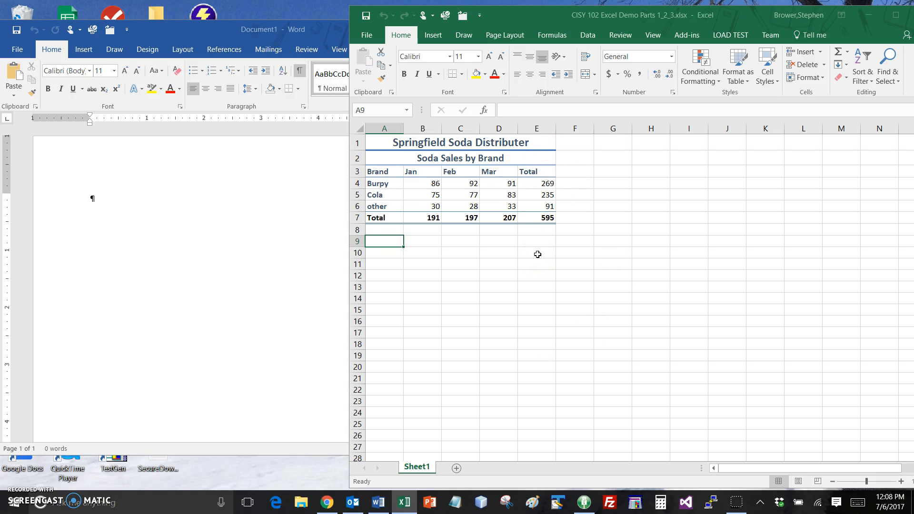
Try to insert a 3-D pie chart from only the brand totals in E4:E6, and undo it.
click(538, 185)
drag(539, 190, 539, 205)
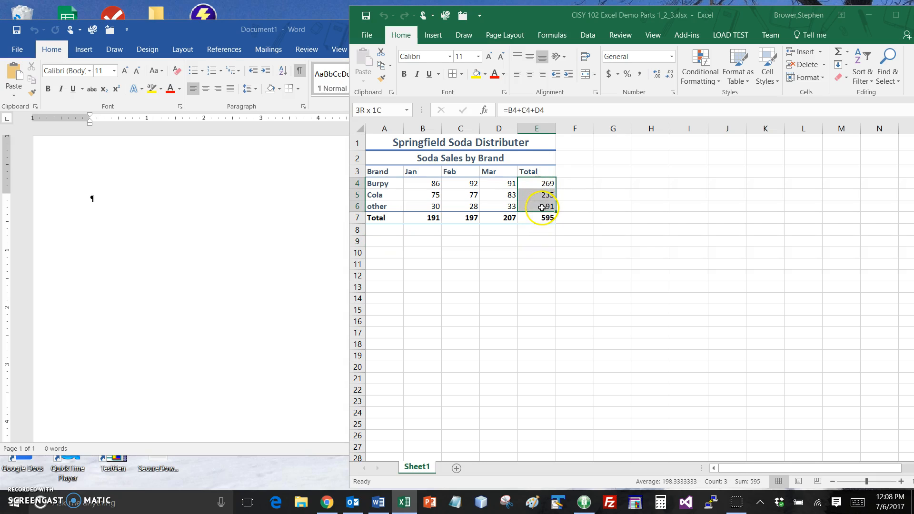
click(437, 37)
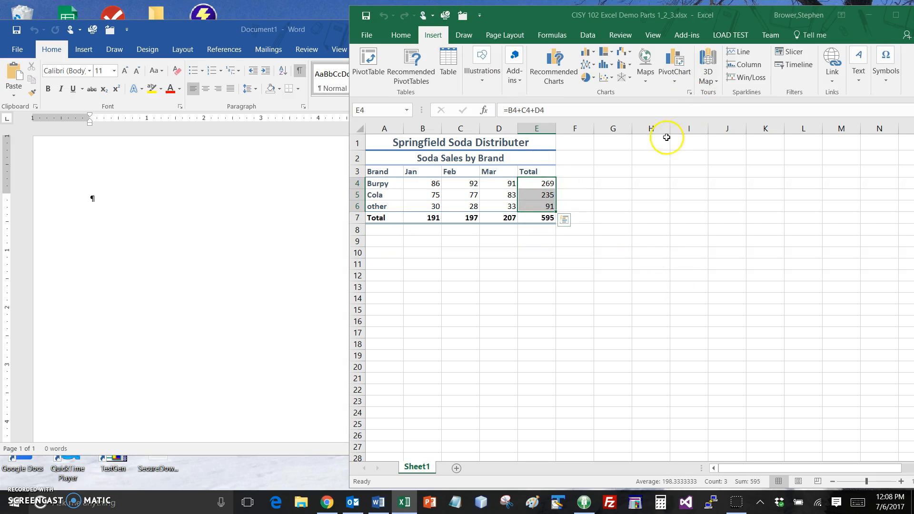
click(595, 80)
click(606, 157)
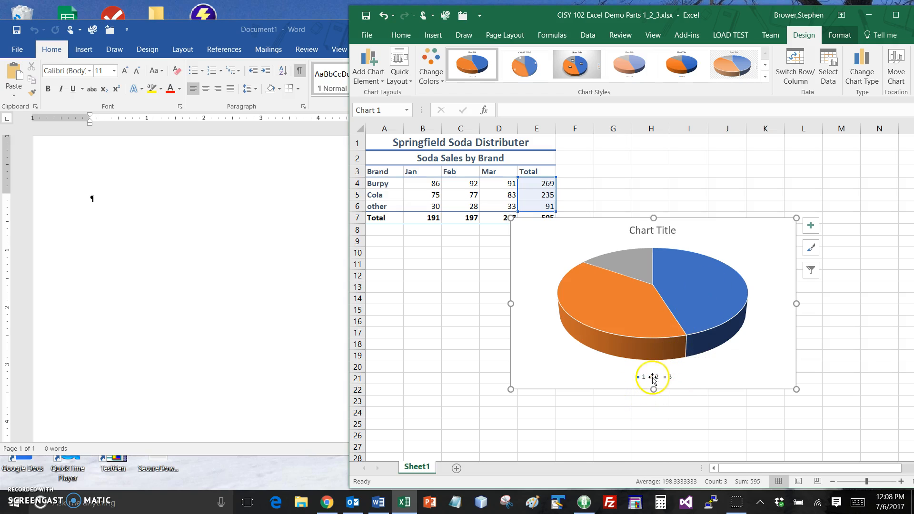
mouse_move(641, 302)
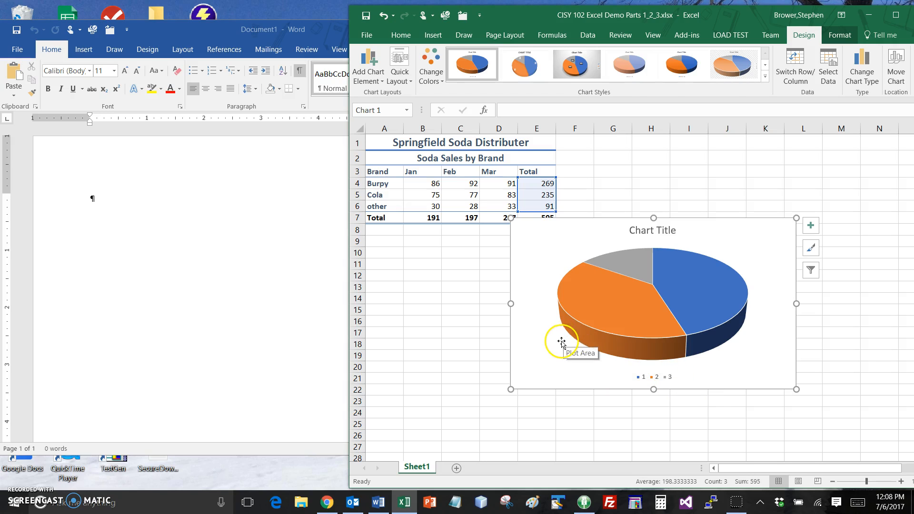
key(ctrl+z)
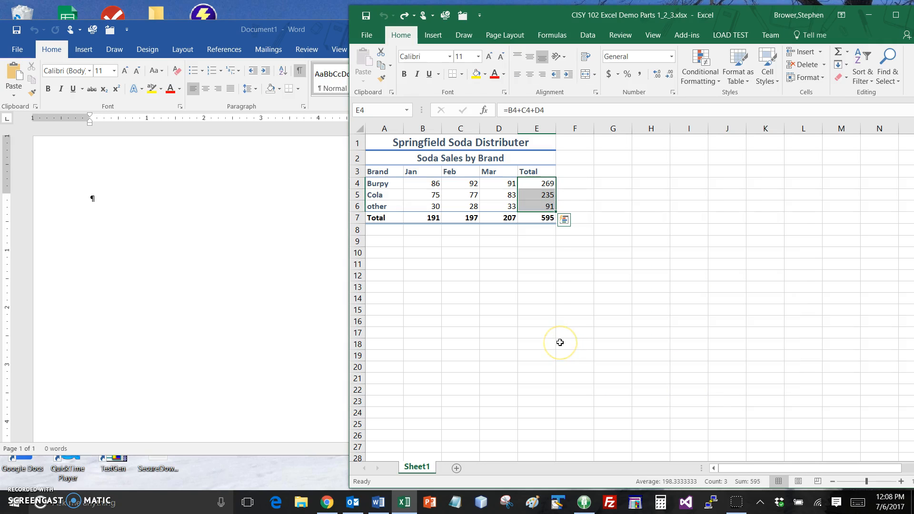
Insert a 3-D pie chart from A3:A6 and E3:E6, and place it below the sales table, starting at row 9.
click(488, 275)
drag(377, 173, 386, 209)
ctrl+drag(531, 172, 545, 205)
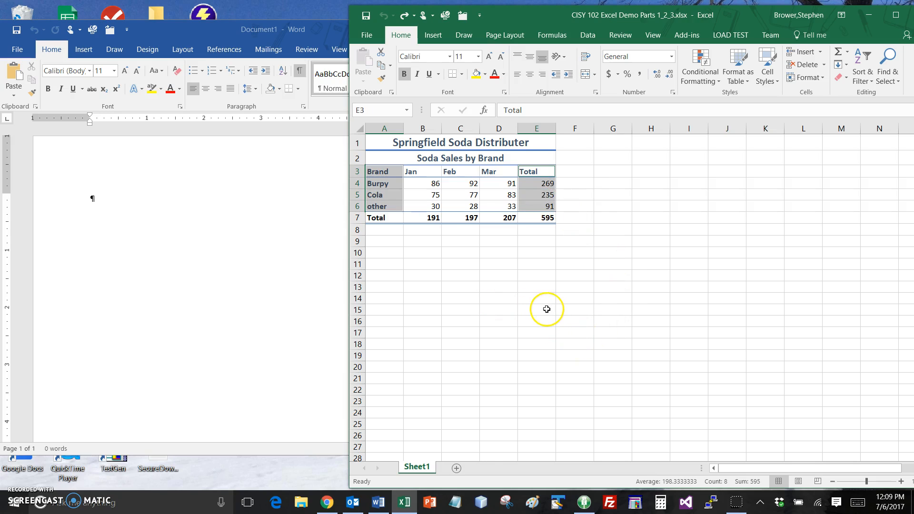
click(434, 35)
click(595, 78)
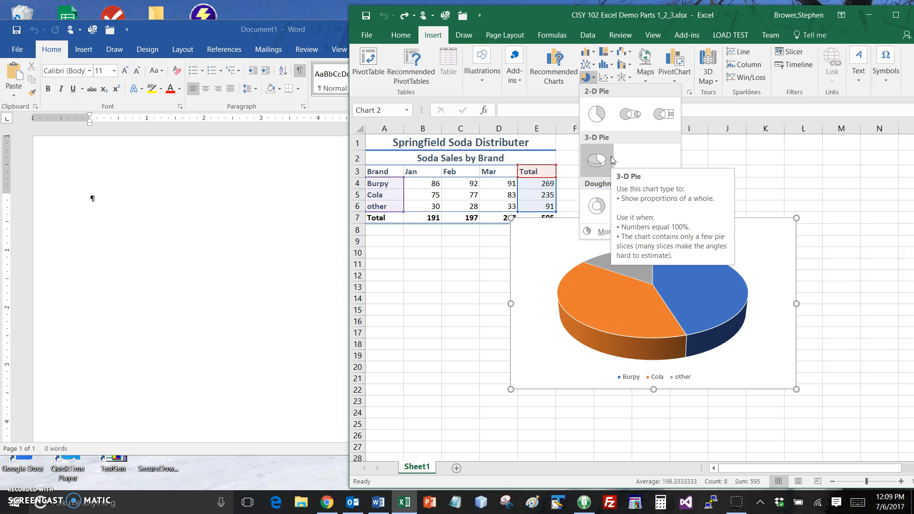
click(598, 160)
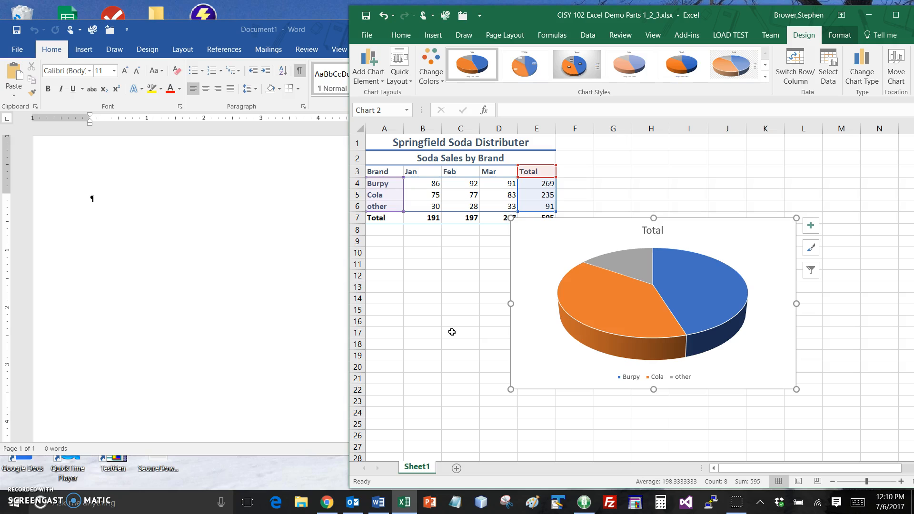
drag(567, 221, 423, 240)
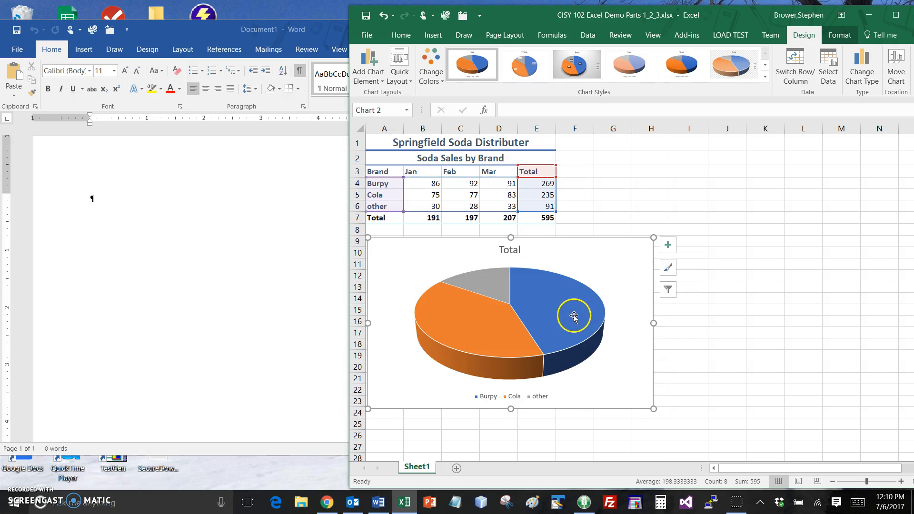
Change the pie chart's title to "1st Quarter Total by Brand".
click(509, 249)
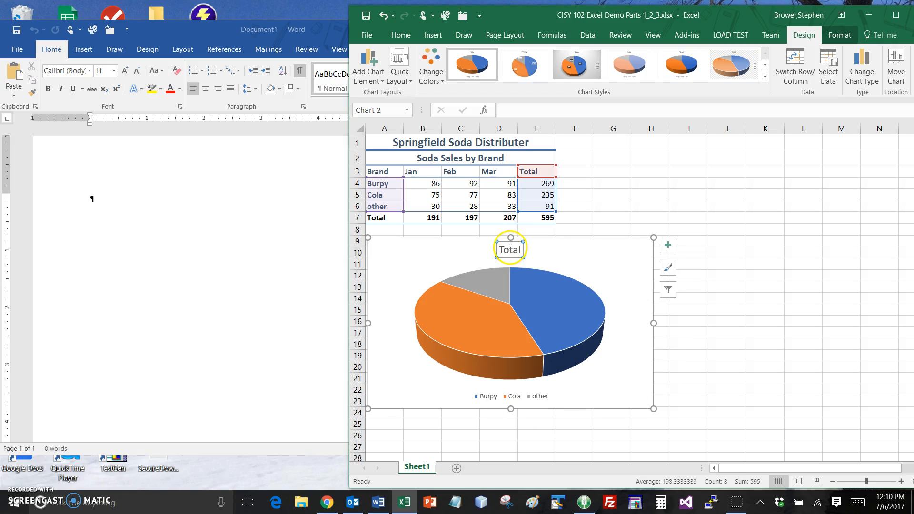
click(541, 270)
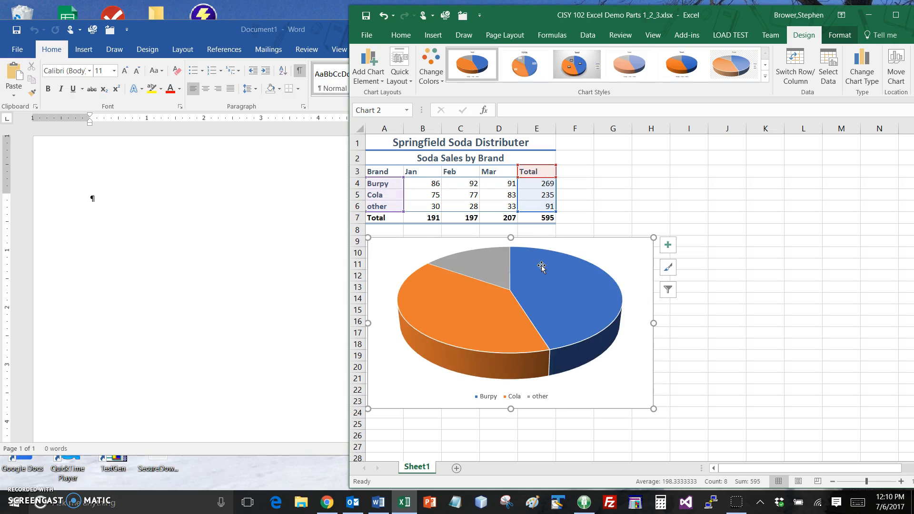
click(510, 252)
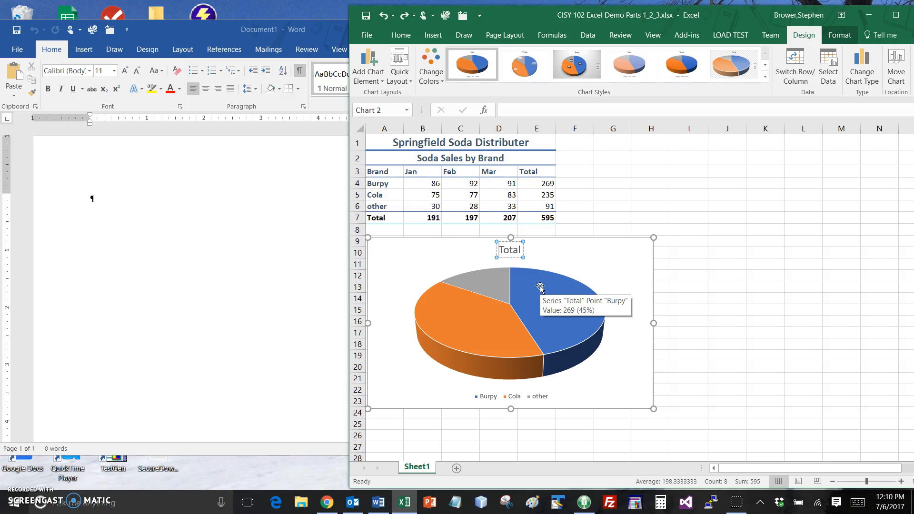
text(1st )
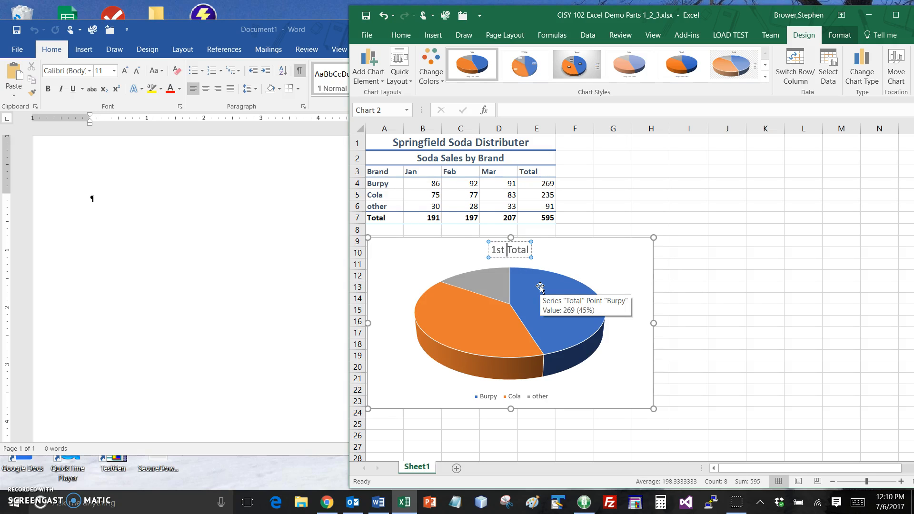
text(Quarter )
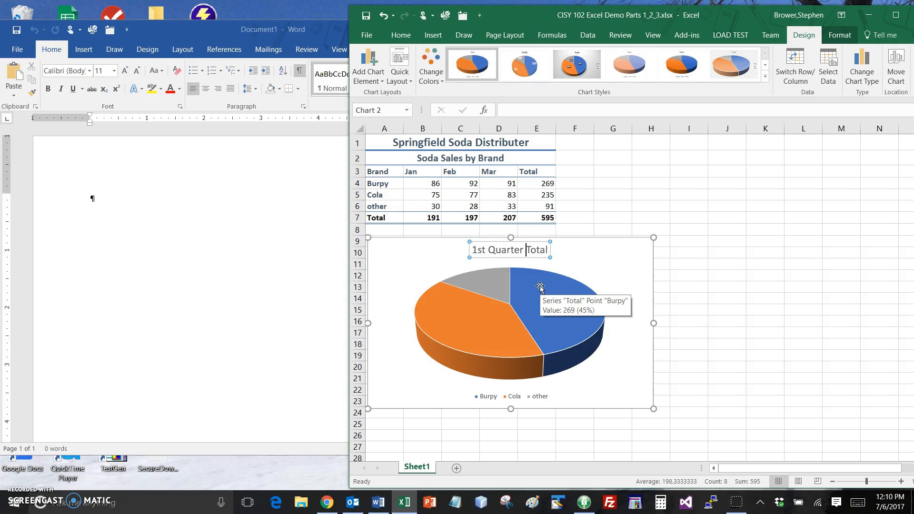
text(total b)
key(BackSpace)
key(BackSpace)
key(BackSpace)
key(BackSpace)
key(BackSpace)
key(BackSpace)
key(BackSpace)
text(Total by Brand)
key(Delete)
key(Delete)
key(Delete)
key(Delete)
key(Delete)
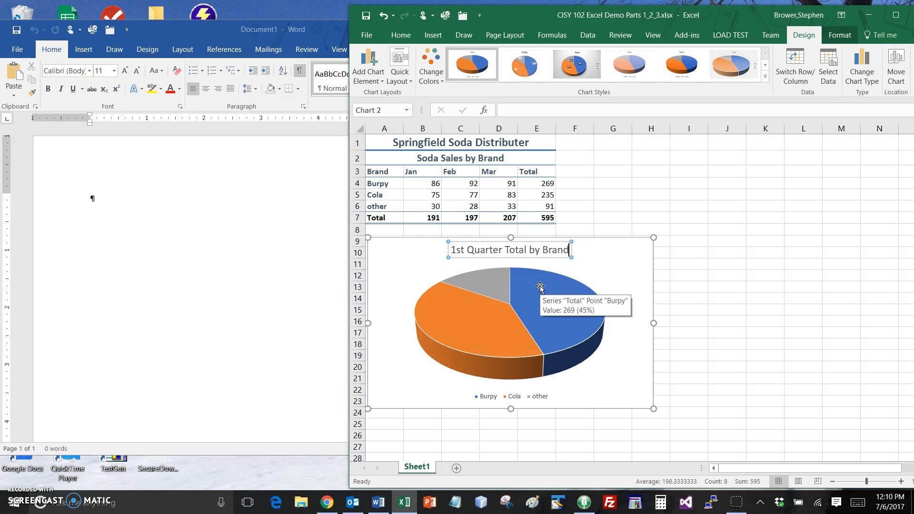
click(598, 206)
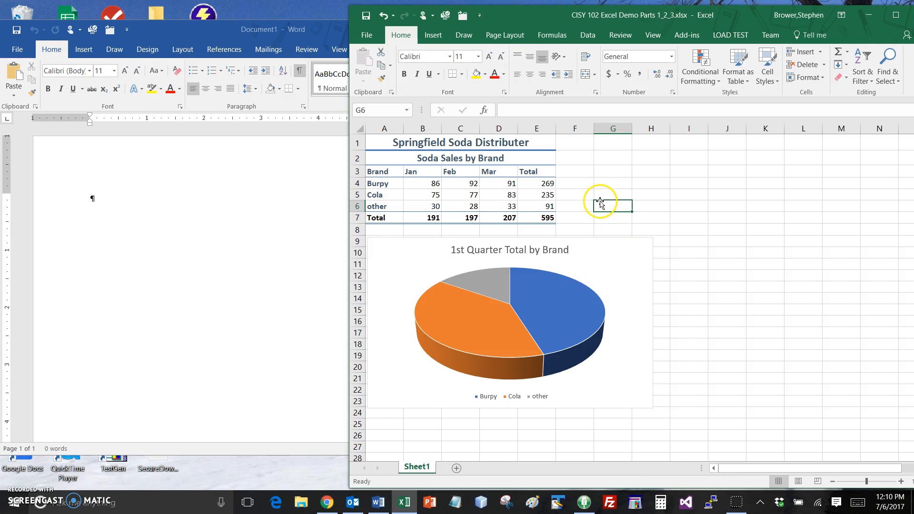
Try 555 as Burpy's January sales in B4 to test the chart's link to the data, and undo it.
mouse_move(577, 318)
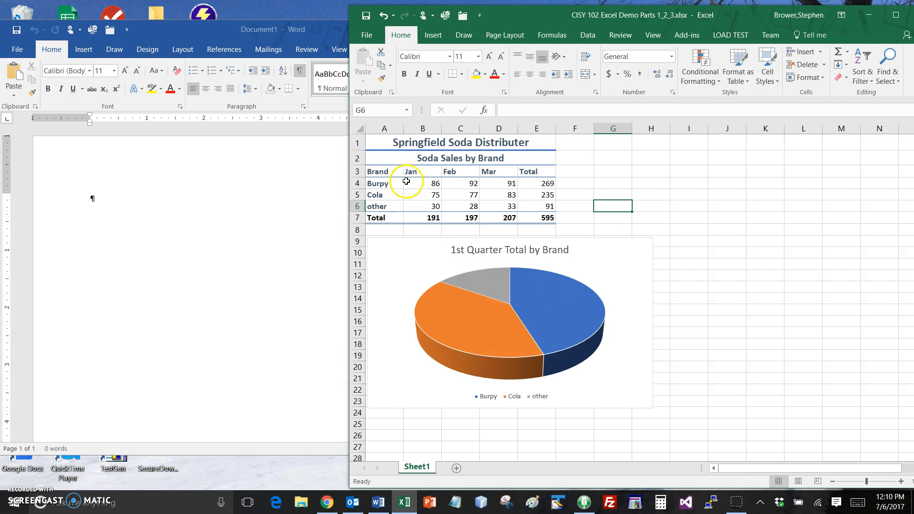
mouse_move(512, 348)
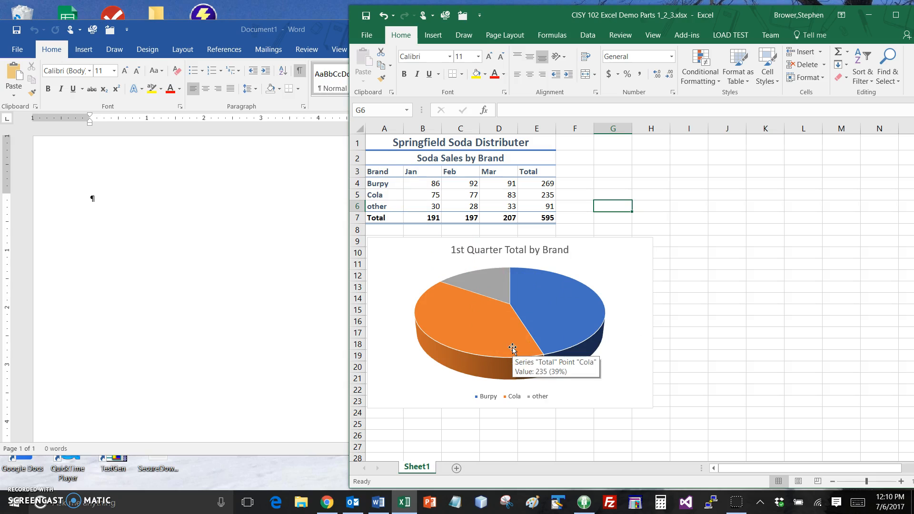
click(429, 184)
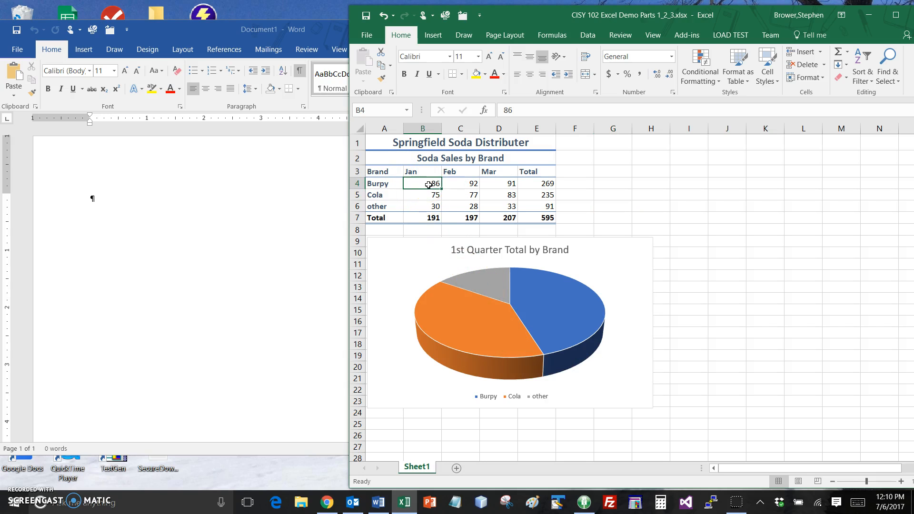
click(455, 197)
text(555)
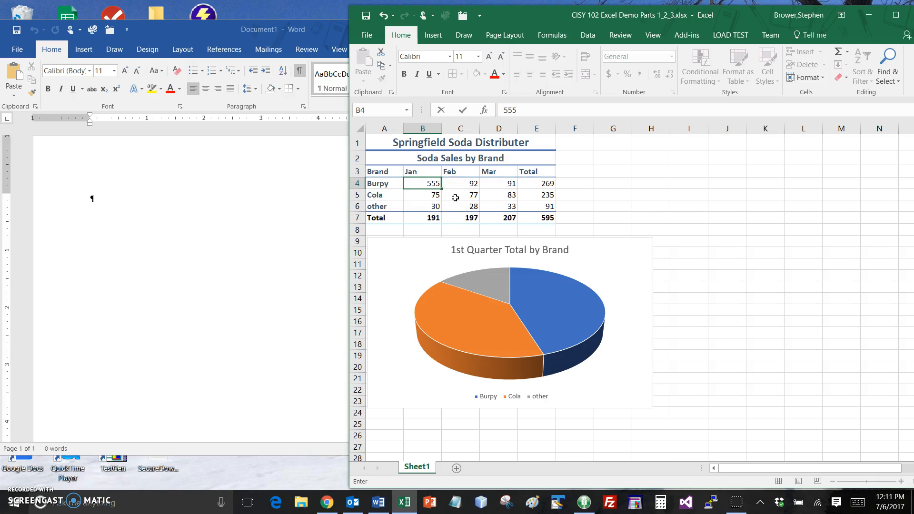
key(Return)
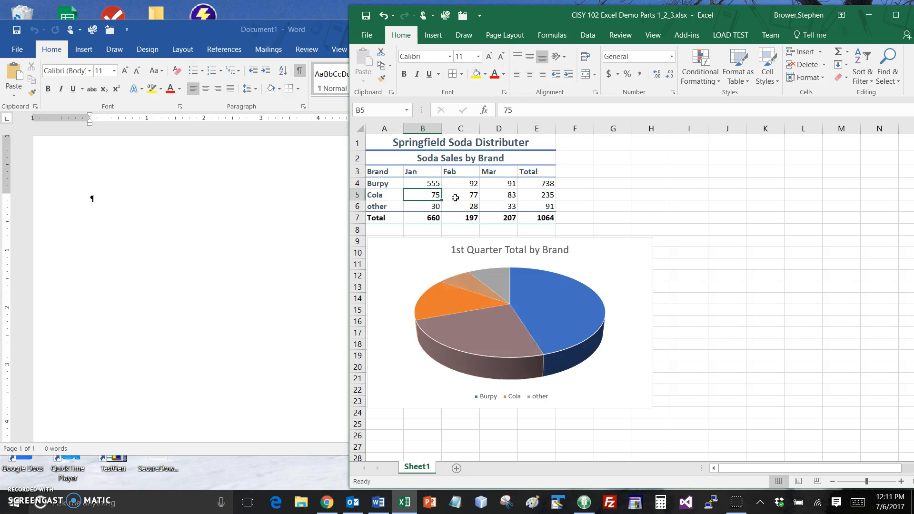
click(434, 201)
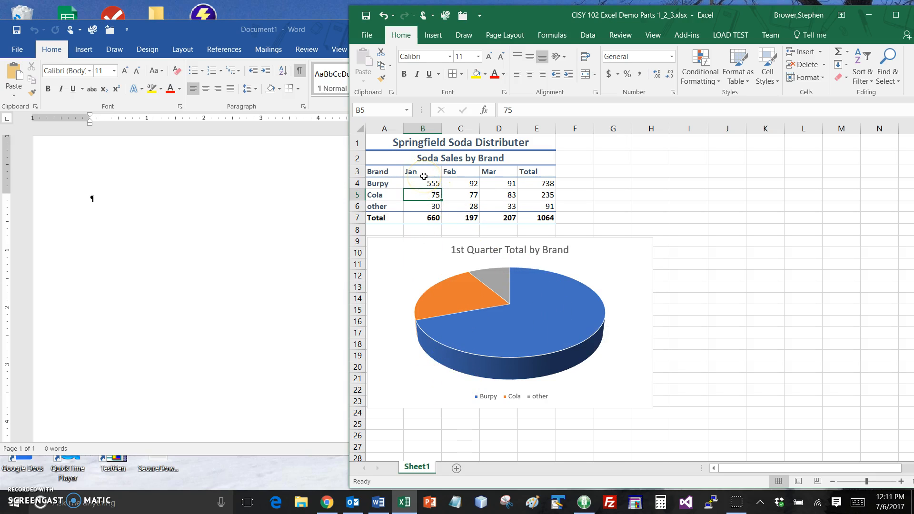
key(ctrl+z)
Try 555 as Cola's February sales in C5, and undo the change.
click(468, 195)
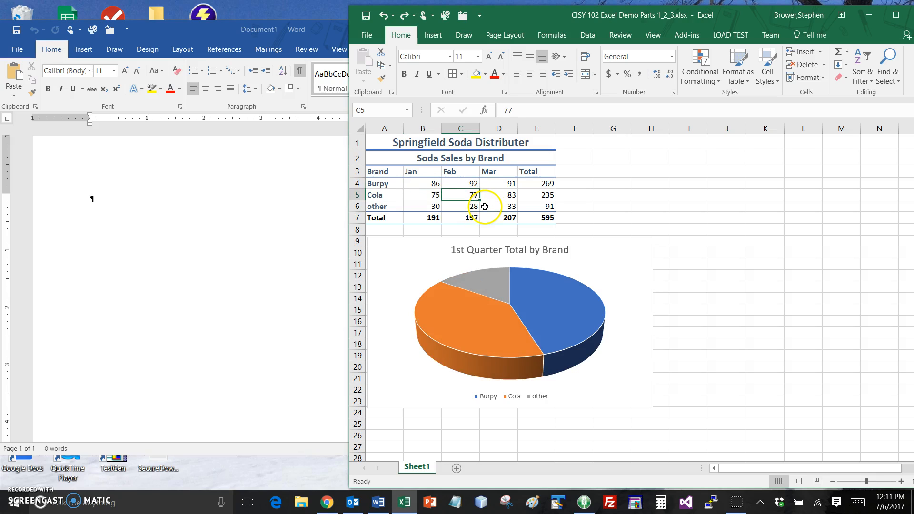
text(555)
key(Return)
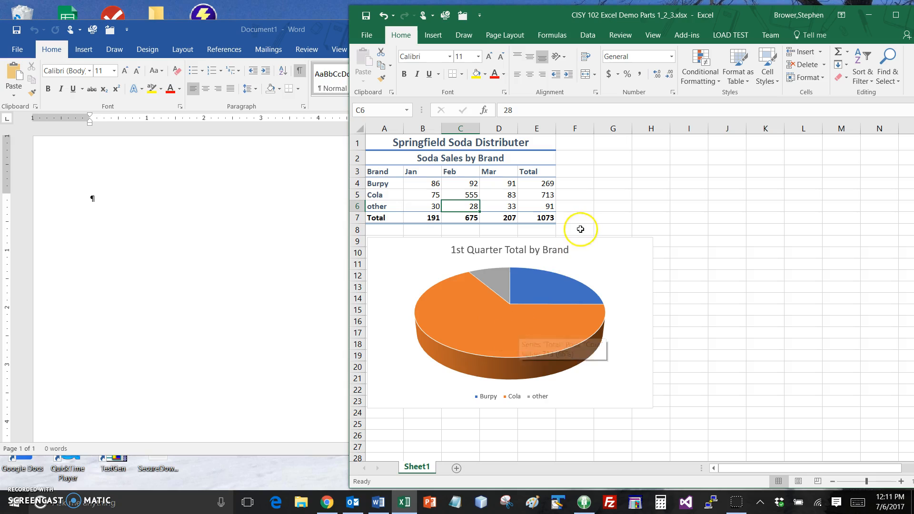
key(ctrl+z)
Set the March sales of the "other" brand in D6 to 555.
click(508, 208)
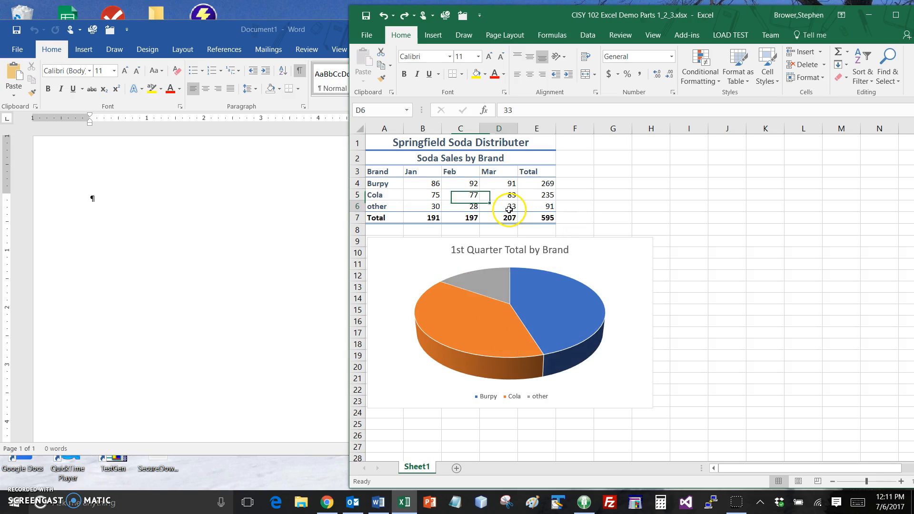
text(555)
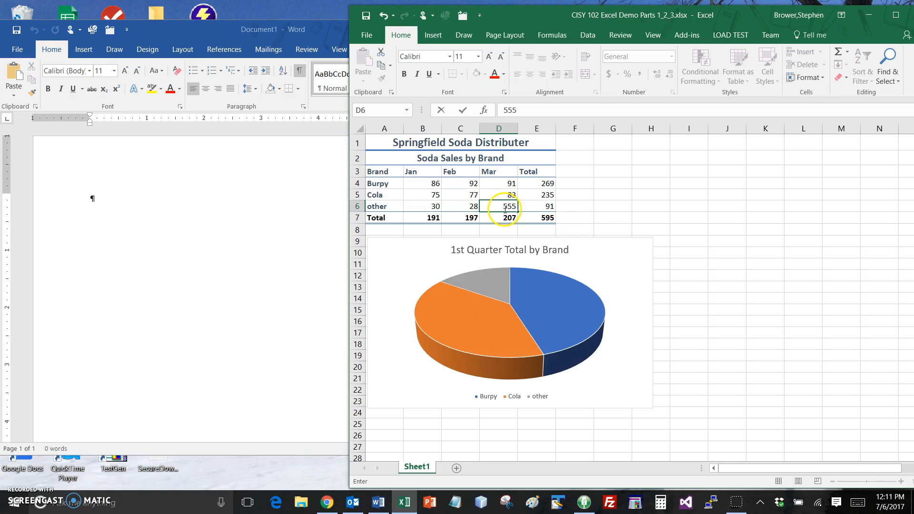
key(Return)
mouse_move(572, 345)
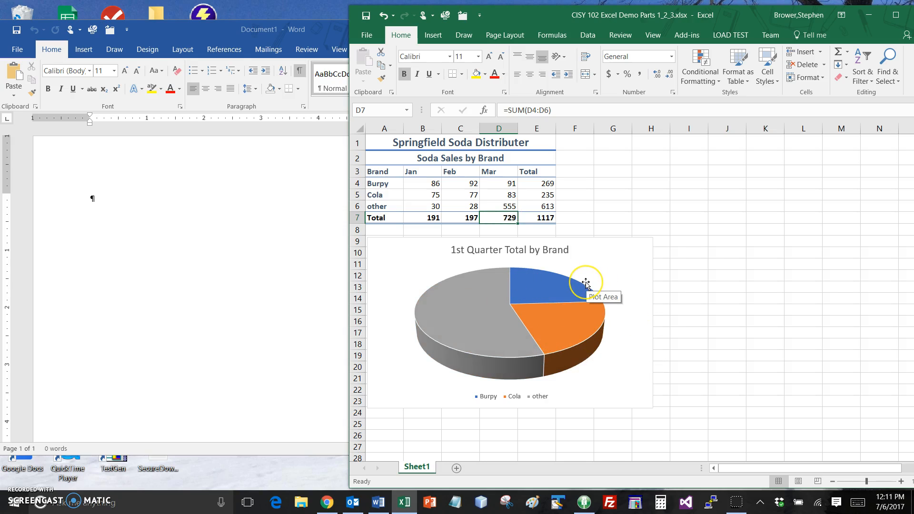
Set Cola's January sales in B5 to 222 and Burpy's February sales in C4 to 444.
key(Up)
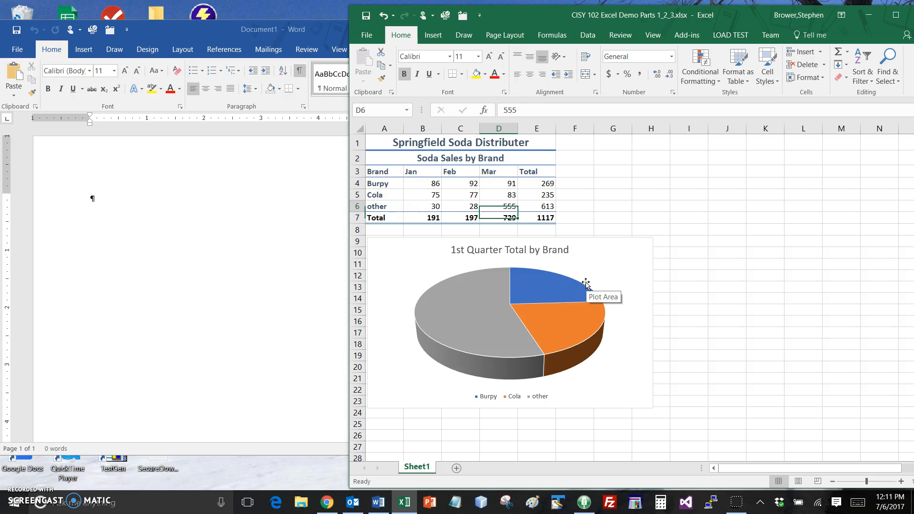
key(Left)
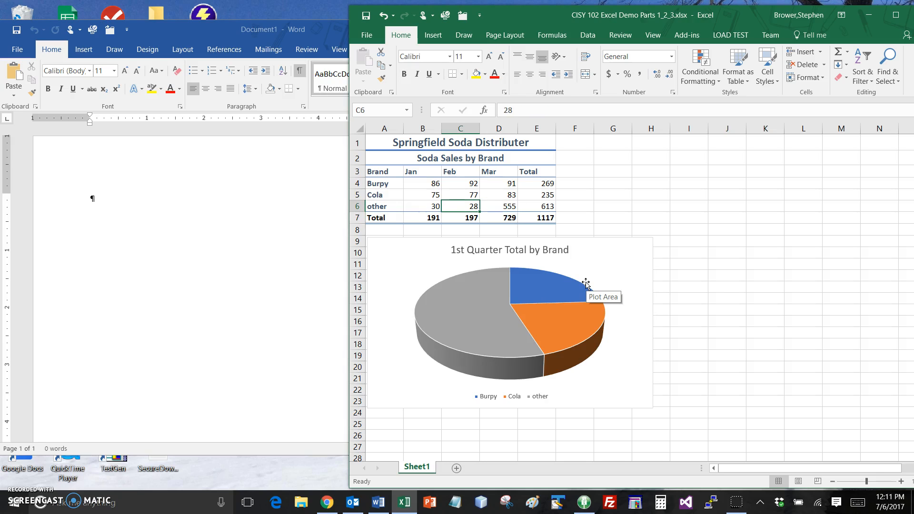
key(Up)
key(Left)
text(222)
key(Tab)
key(Up)
text(444)
key(Return)
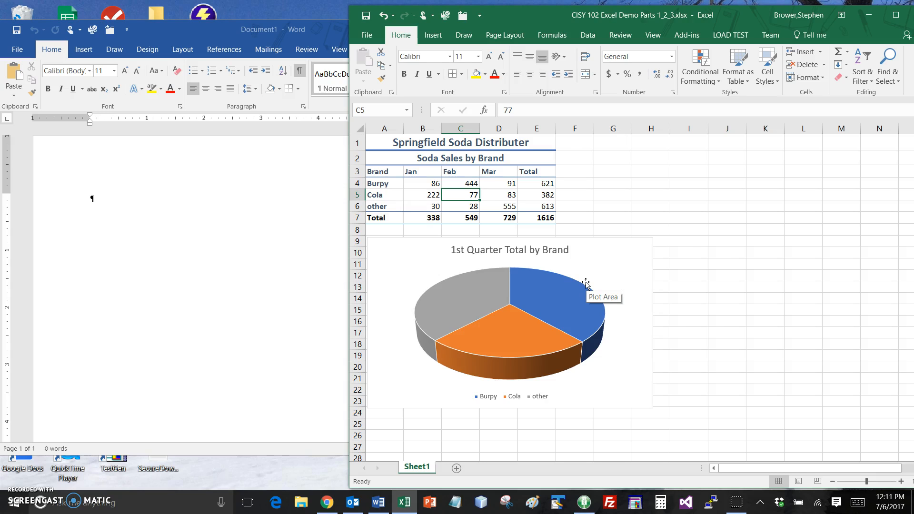
Undo the last three sales value changes in C4, B5 and D6.
key(ctrl+z)
key(ctrl+z)
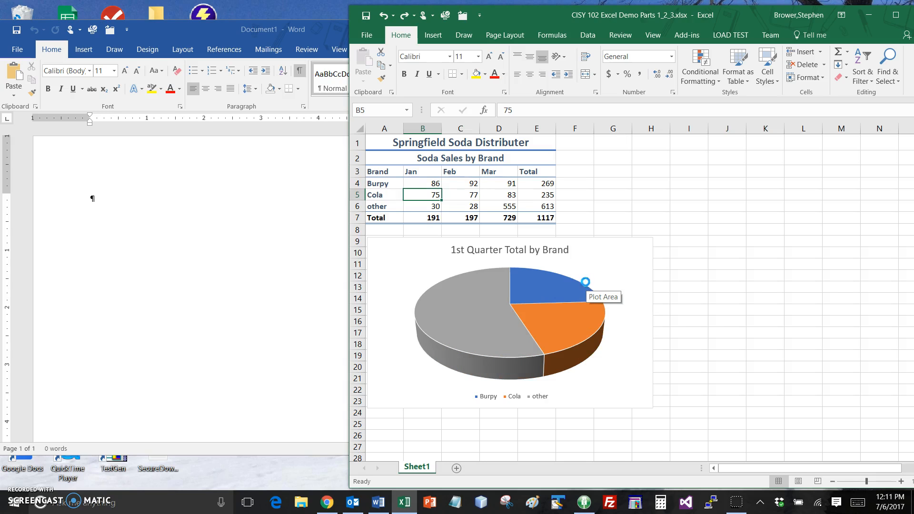
key(ctrl+z)
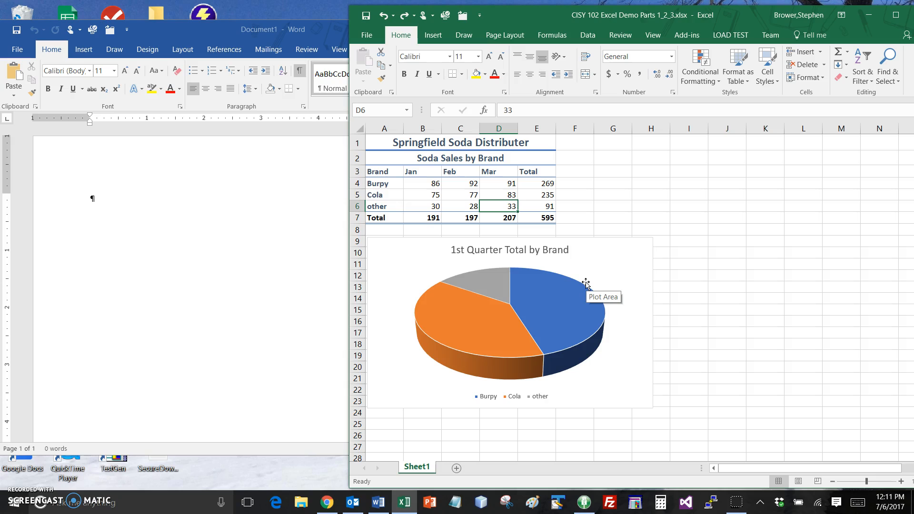
Select the pie series to examine which cell ranges feed it, and deselect the chart.
mouse_move(540, 355)
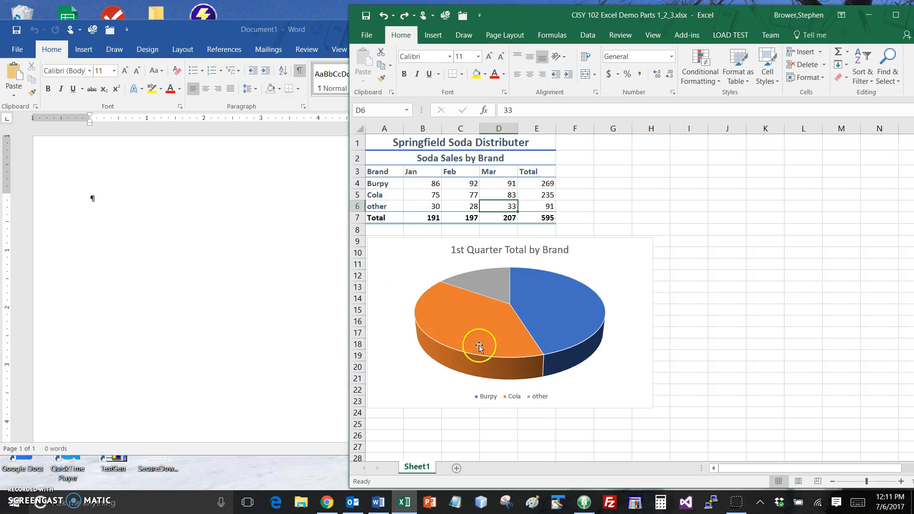
click(493, 282)
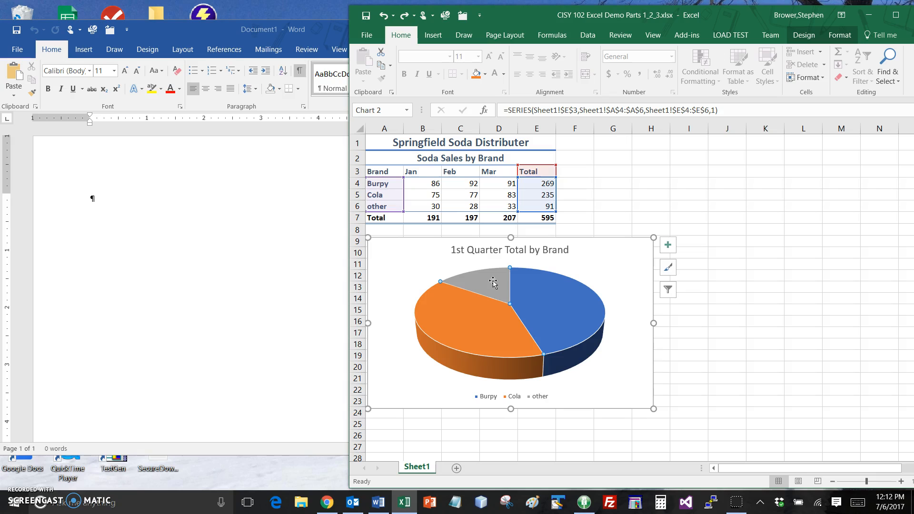
click(736, 300)
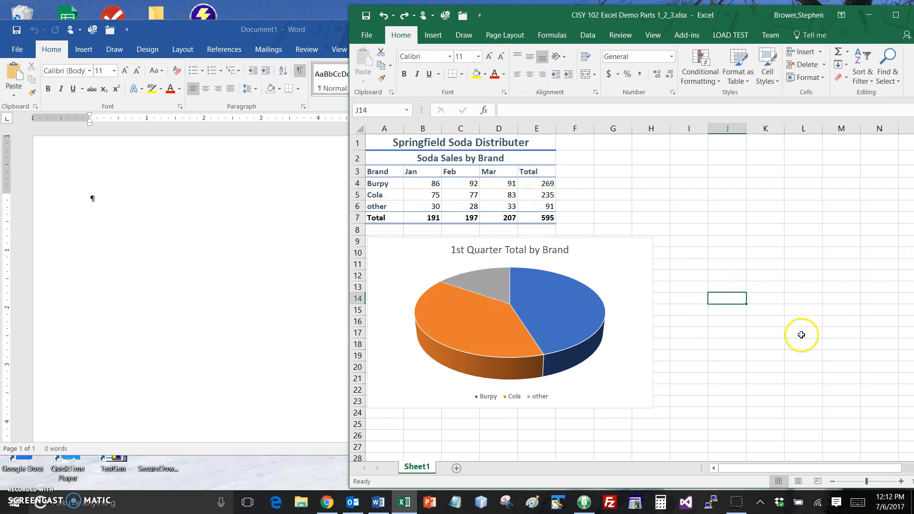
Pull the "other" slice out from the rest of the 3-D pie and deselect the chart.
click(572, 309)
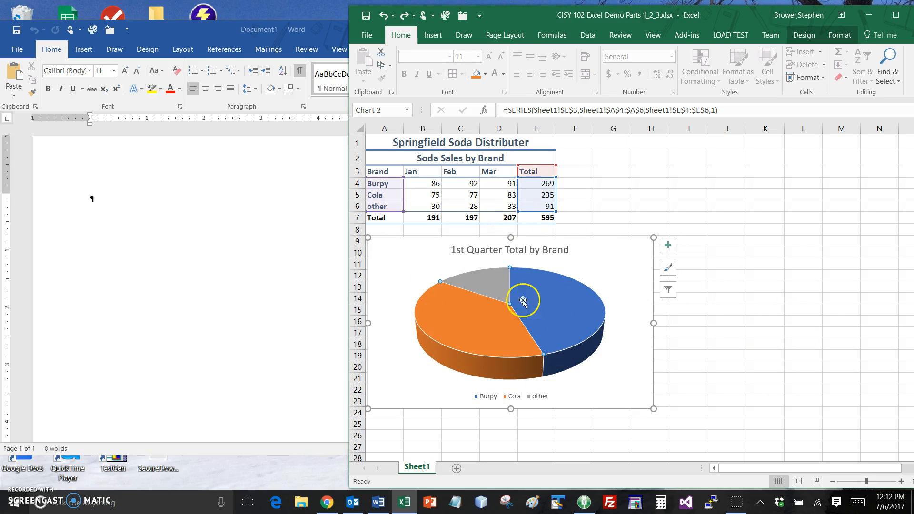
click(495, 285)
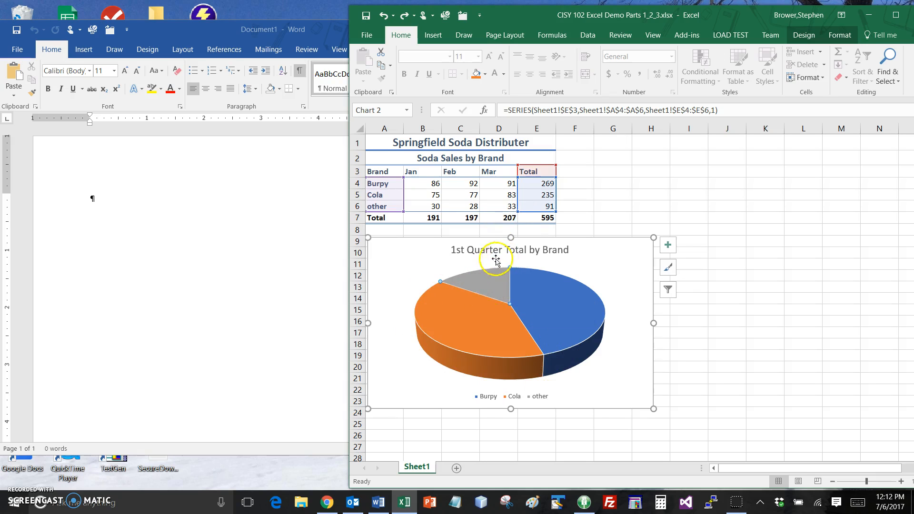
drag(495, 295, 478, 267)
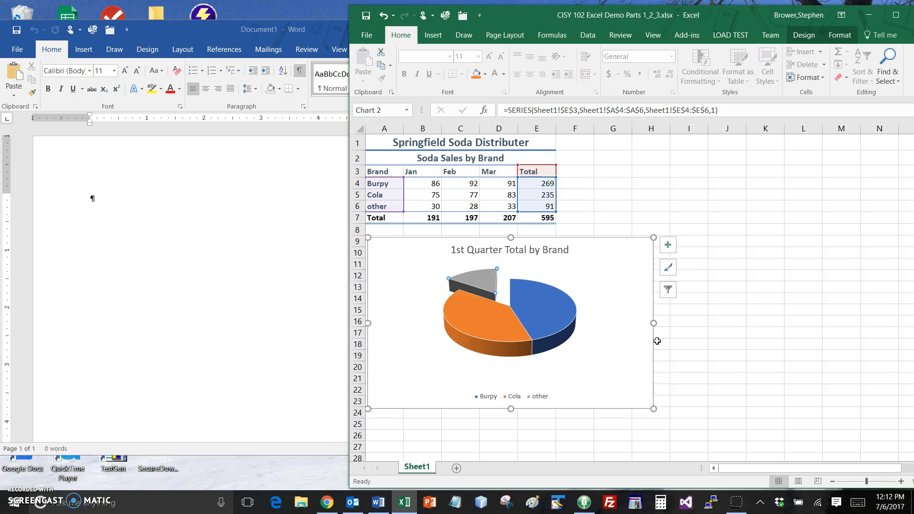
click(622, 363)
click(620, 362)
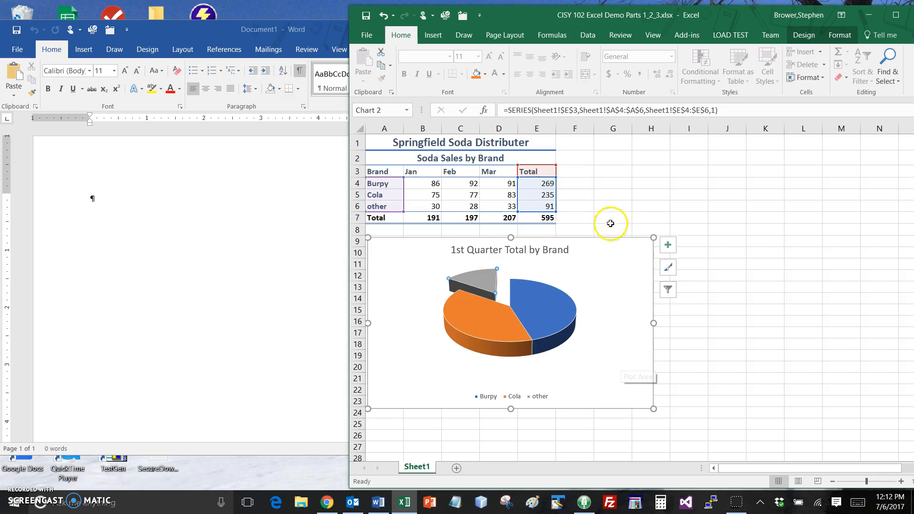
click(585, 198)
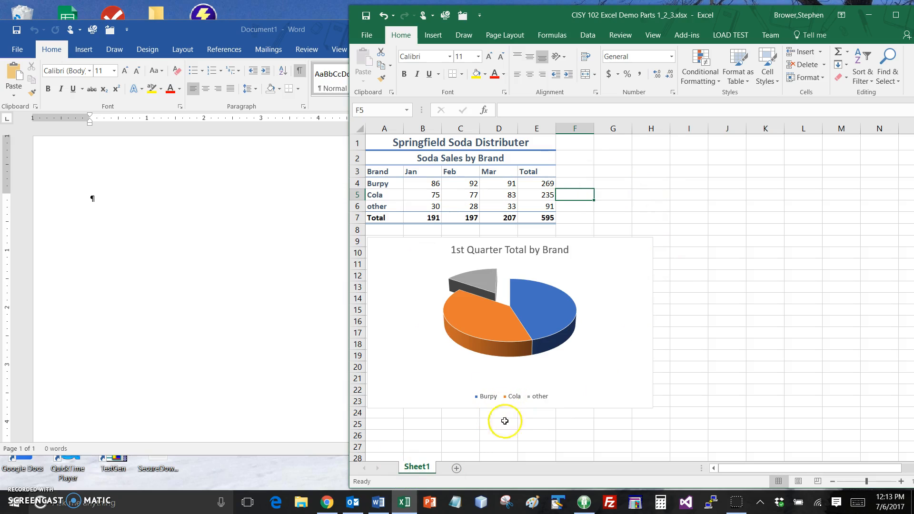
Rename the Sheet1 worksheet as "1st Quarter".
click(420, 466)
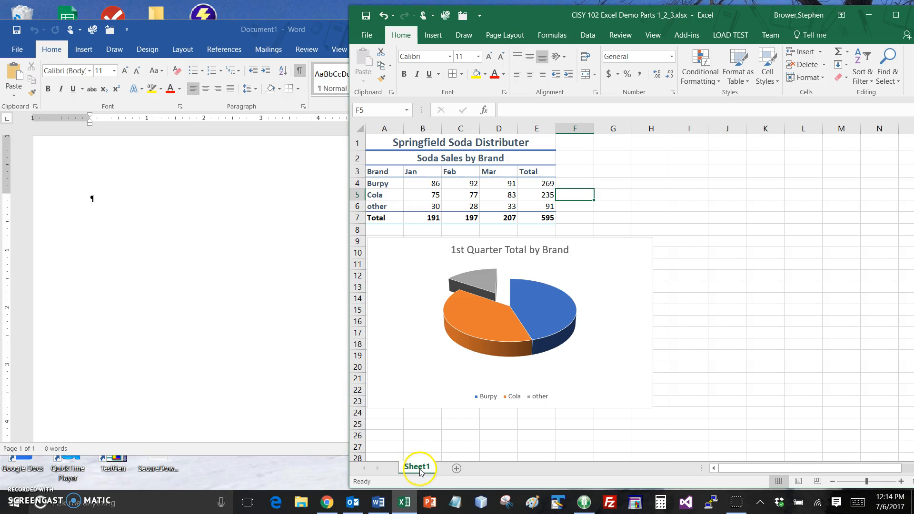
double_click(420, 466)
text(1st)
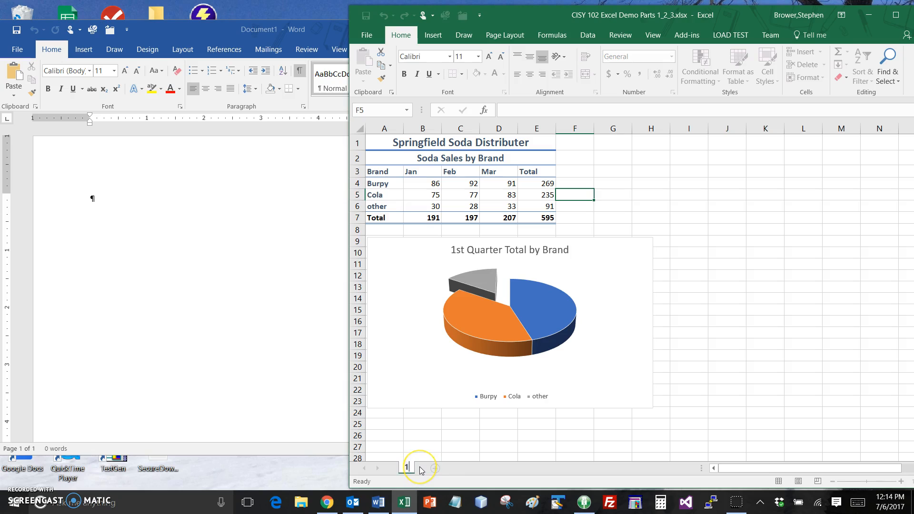
text( Quarter)
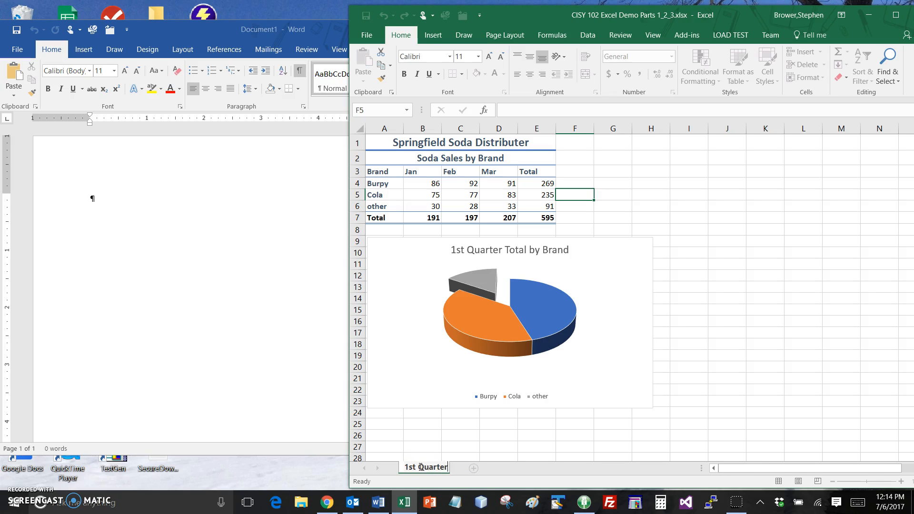
key(Return)
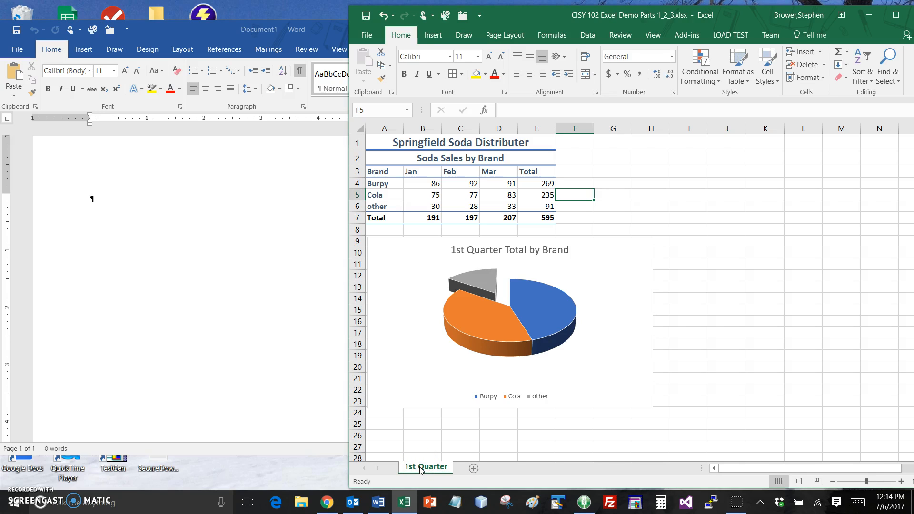
Add a new blank worksheet after the 1st Quarter sheet and return to the 1st Quarter sheet.
click(474, 469)
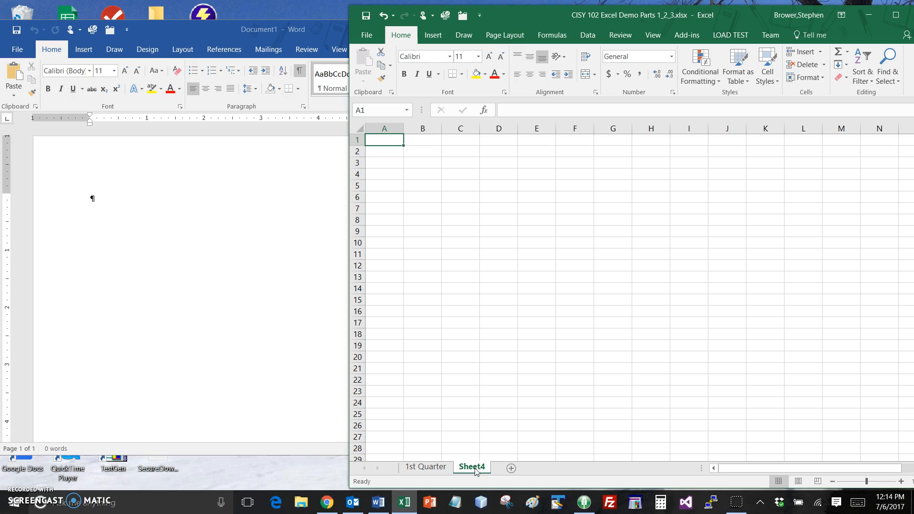
click(473, 470)
drag(471, 470, 431, 469)
click(431, 469)
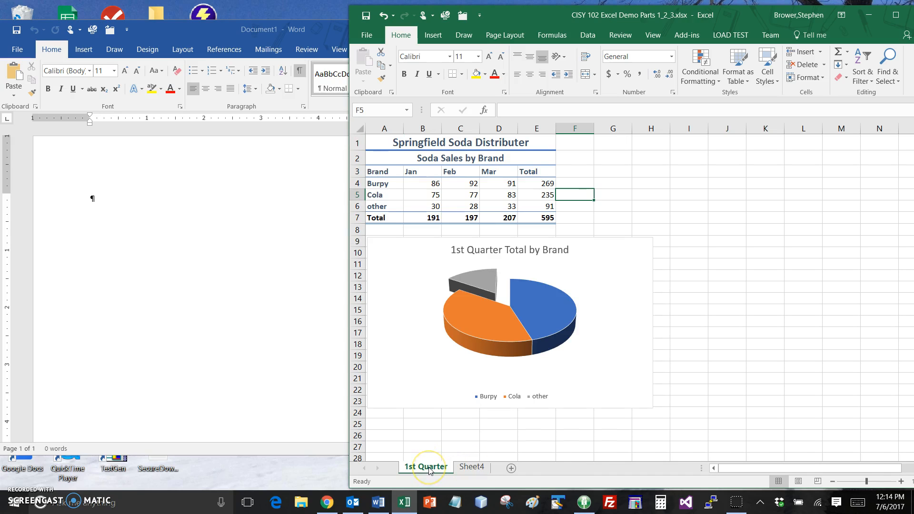
Switch back and forth between the blank worksheet and the 1st Quarter sheet to view each, ending on 1st Quarter.
click(455, 498)
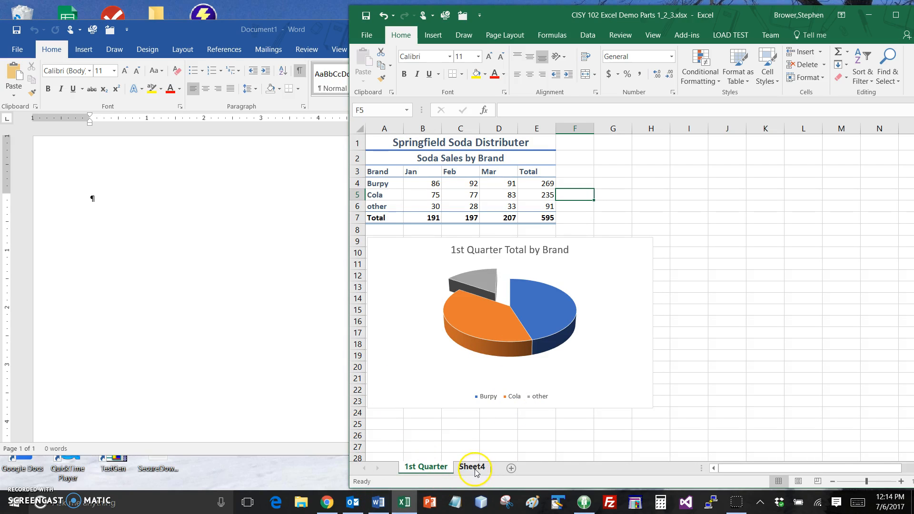
click(472, 469)
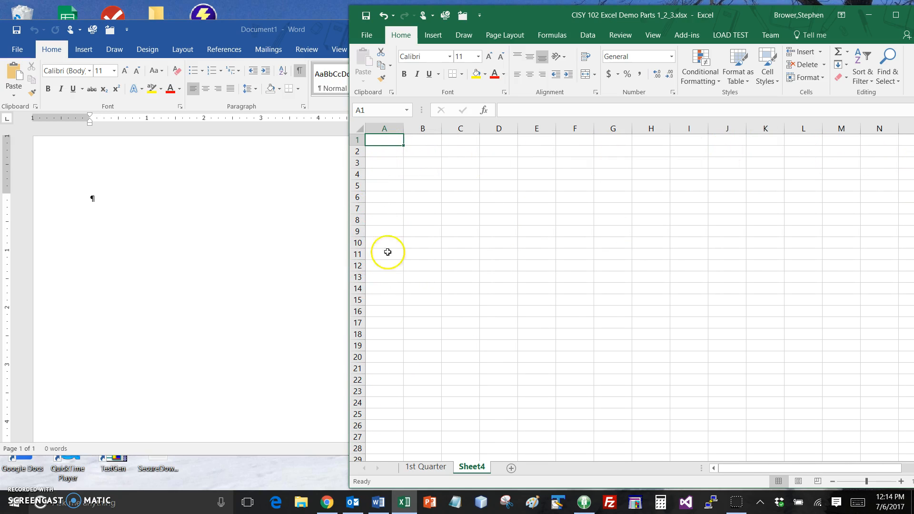
click(426, 467)
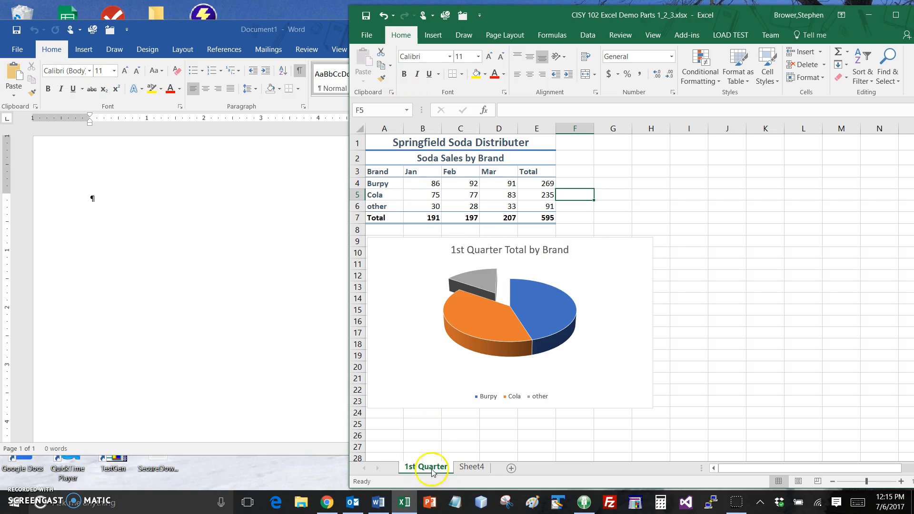
click(471, 467)
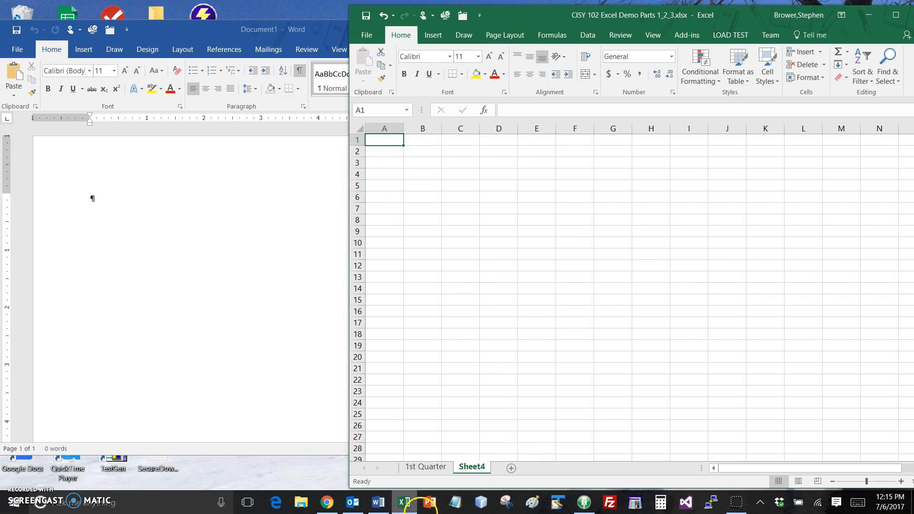
click(431, 468)
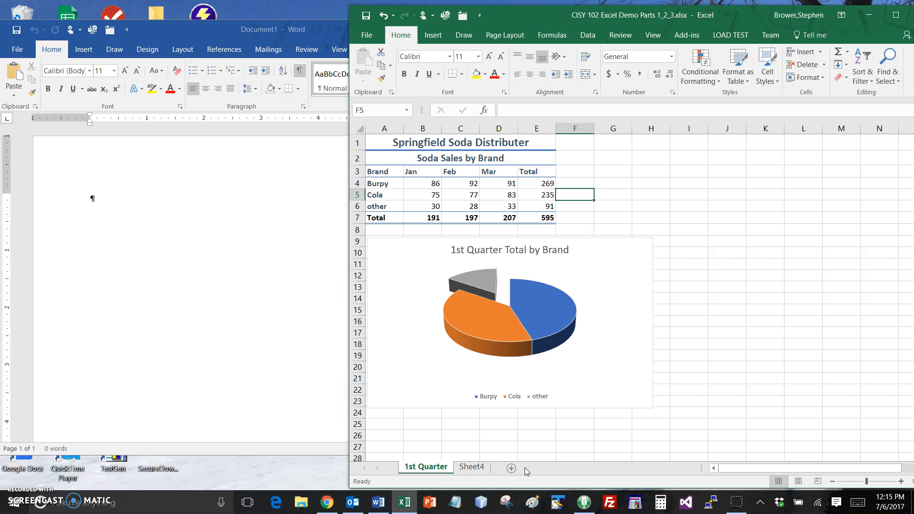
Open the print settings and preview for the 1st Quarter sheet.
mouse_move(548, 336)
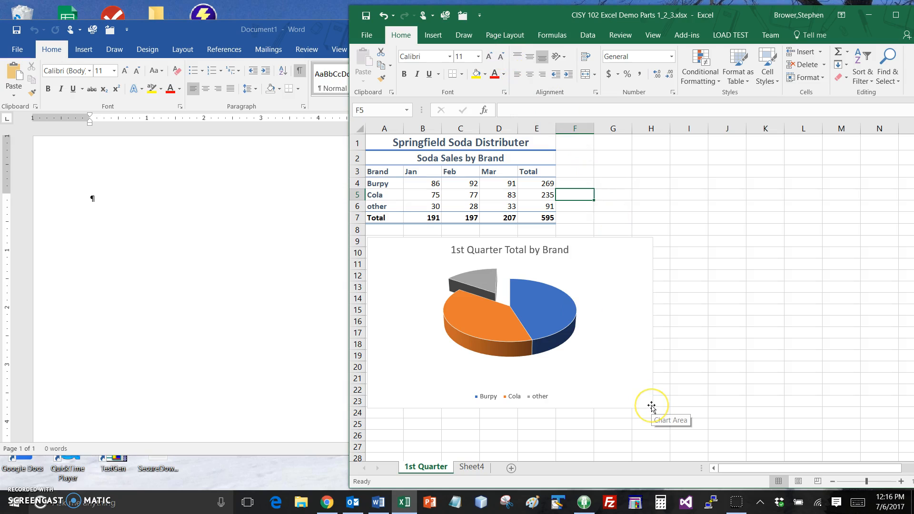
click(366, 35)
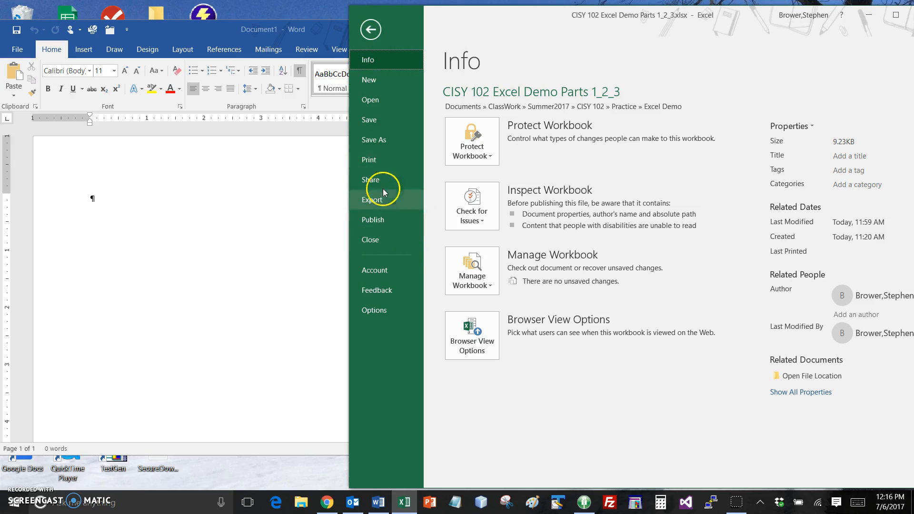
click(384, 164)
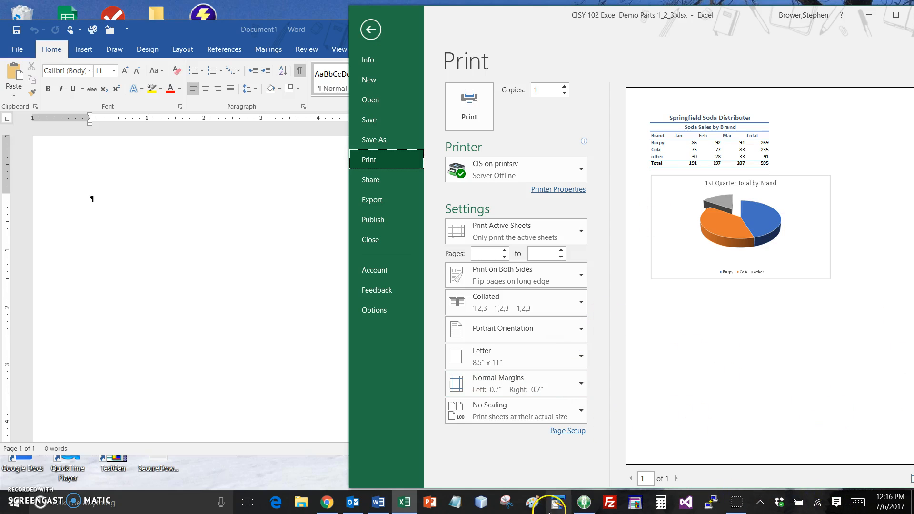
Switch to USB Control Center, connect the Brother HL-5140 printer, and minimize that window.
mouse_move(589, 510)
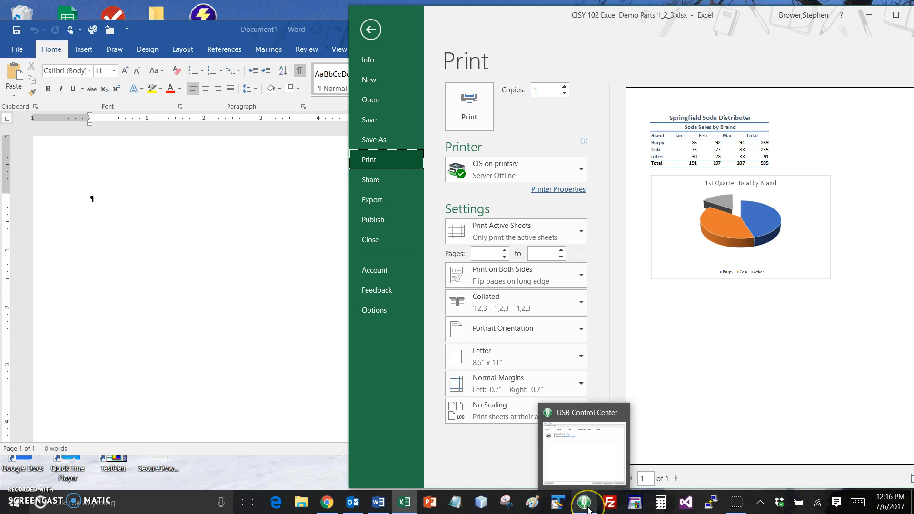
click(571, 448)
double_click(613, 203)
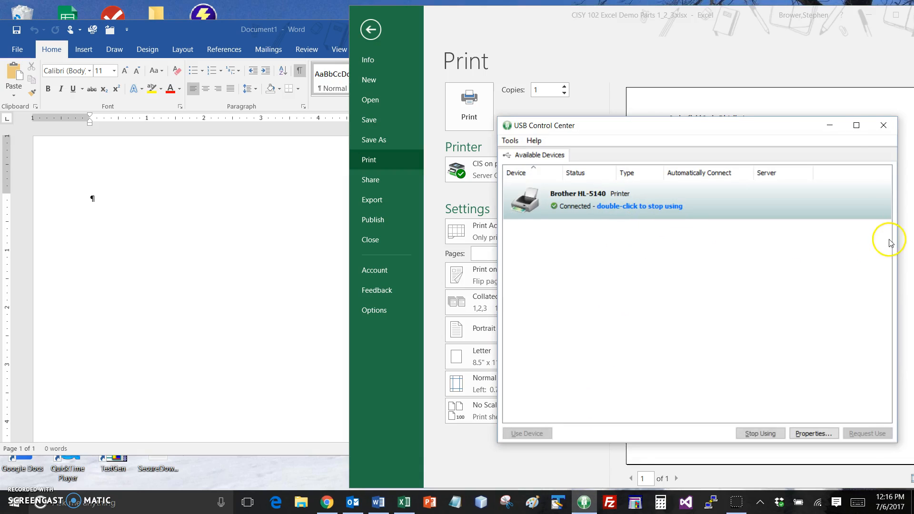
click(830, 128)
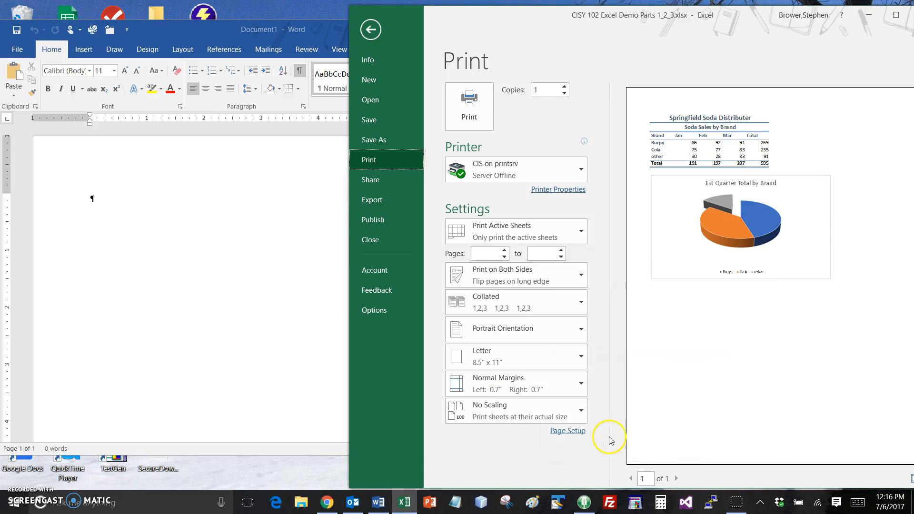
Choose the Brother HL-5140 series printer, maximize the Excel window to view the print preview, and return to the worksheet.
click(516, 169)
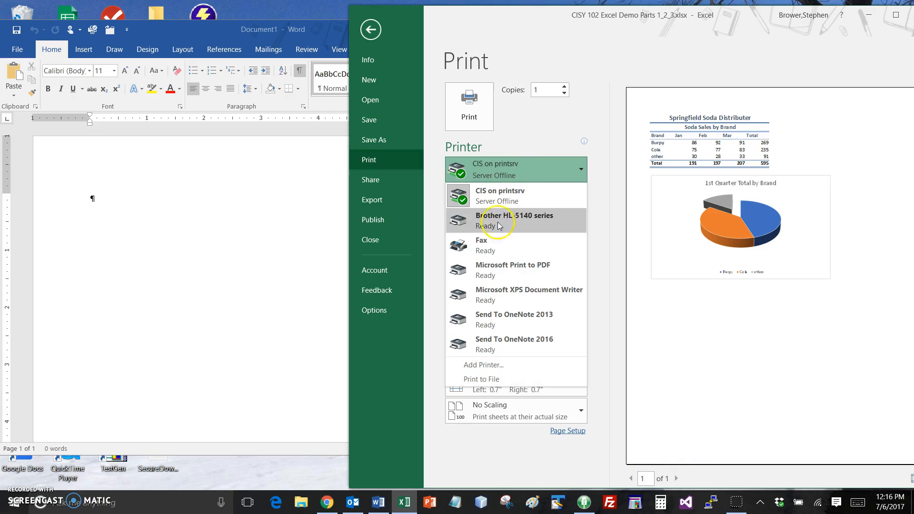
click(500, 226)
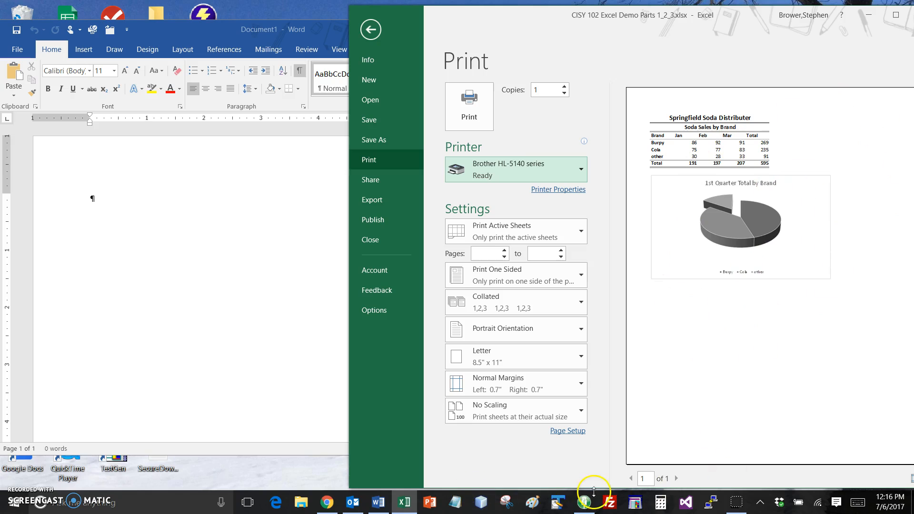
double_click(655, 23)
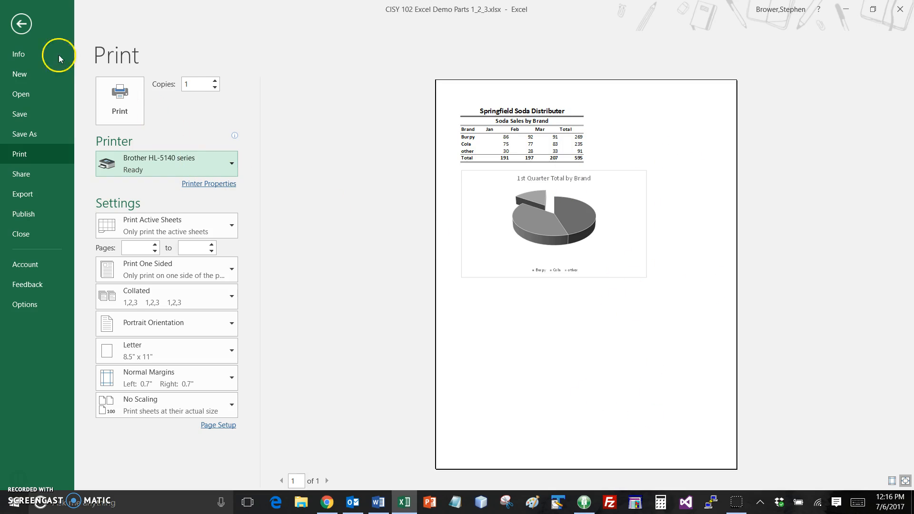
click(21, 24)
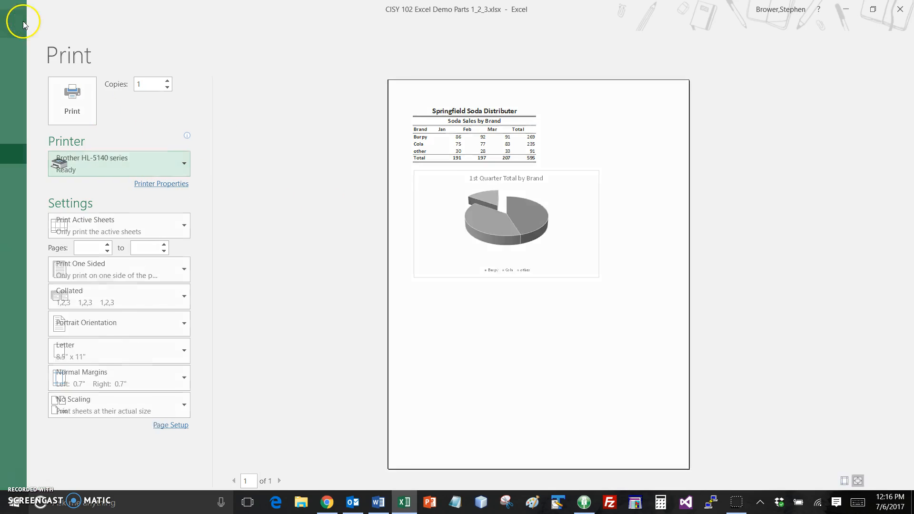
Turn on gridline printing for the 1st Quarter sheet and check the page in the print preview.
click(166, 32)
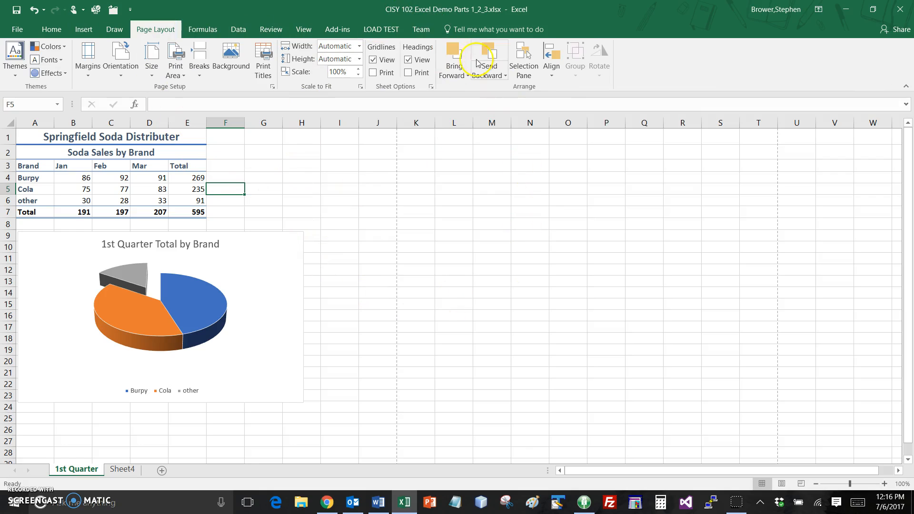
click(373, 74)
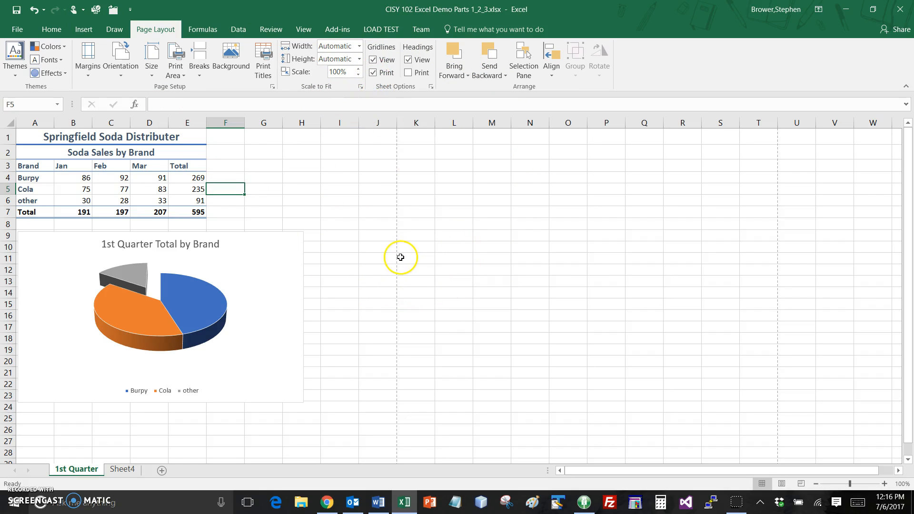
click(18, 28)
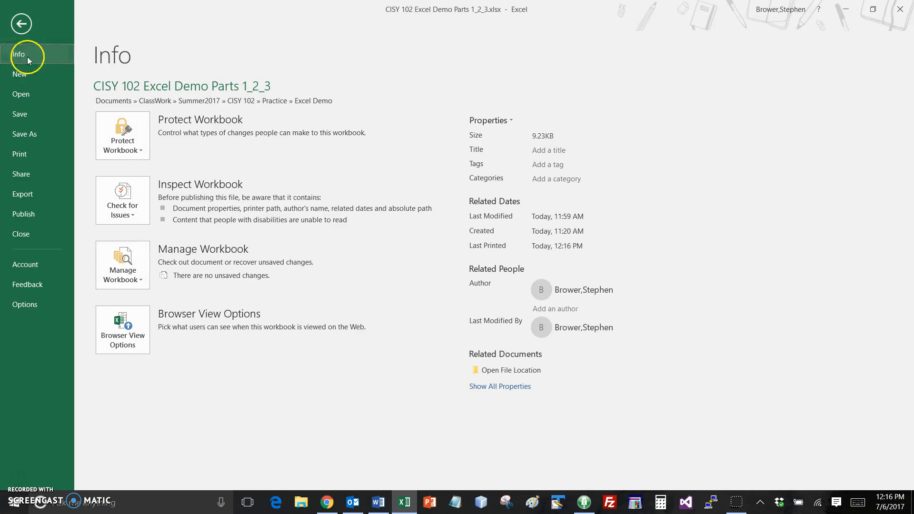
click(23, 153)
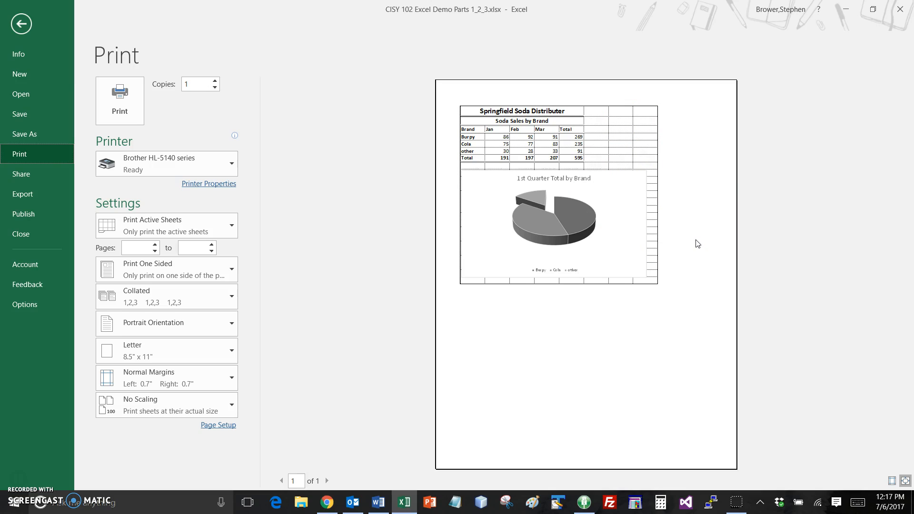
click(21, 23)
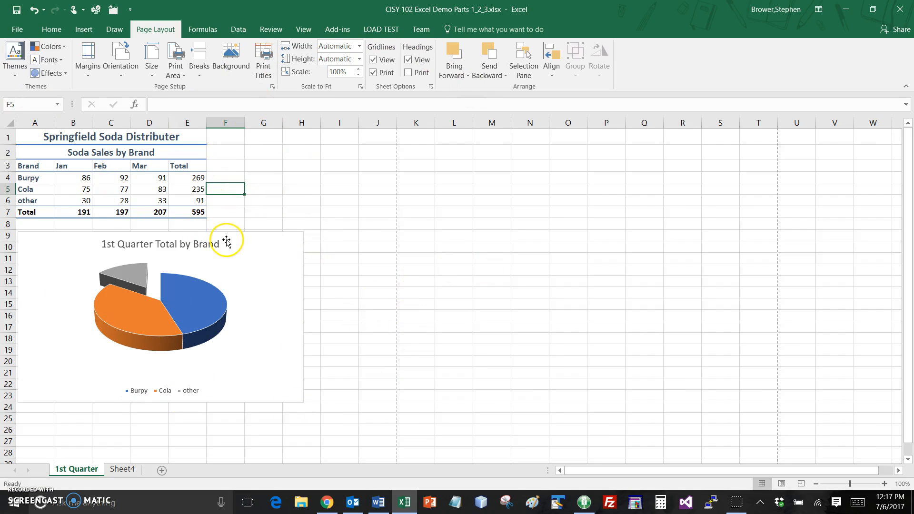
Turn off gridline printing for the 1st Quarter sheet, check the print preview again, and return to the worksheet.
click(373, 72)
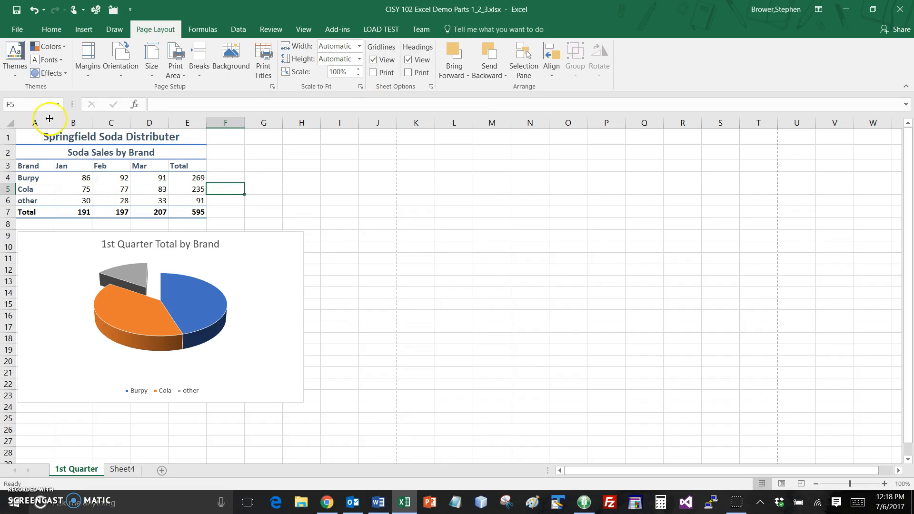
click(17, 29)
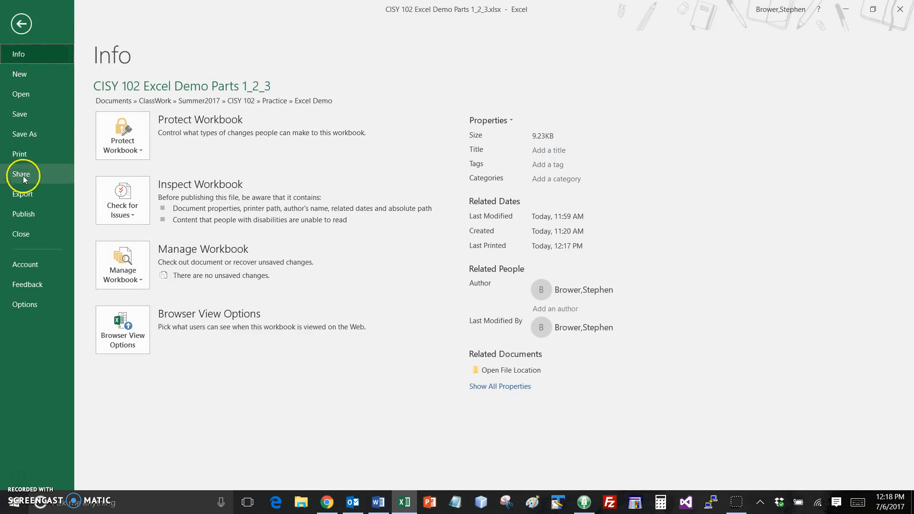
click(23, 153)
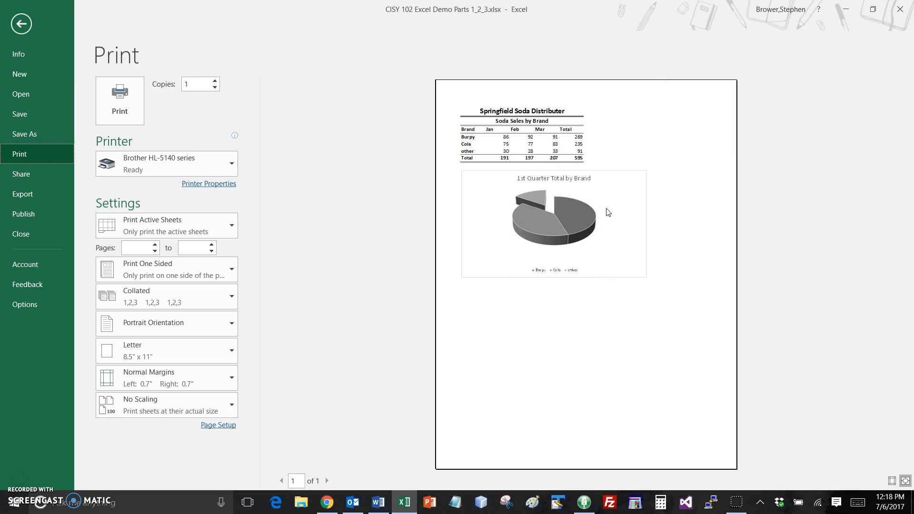
click(21, 23)
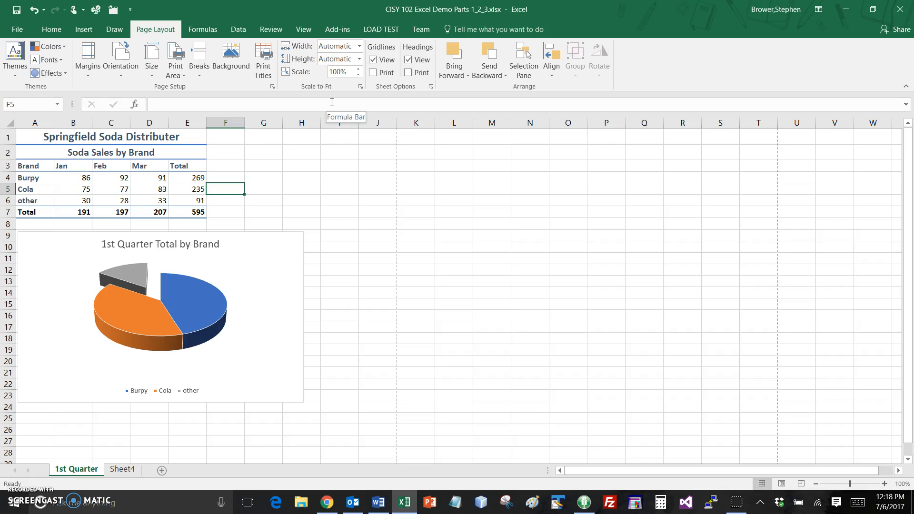
click(359, 47)
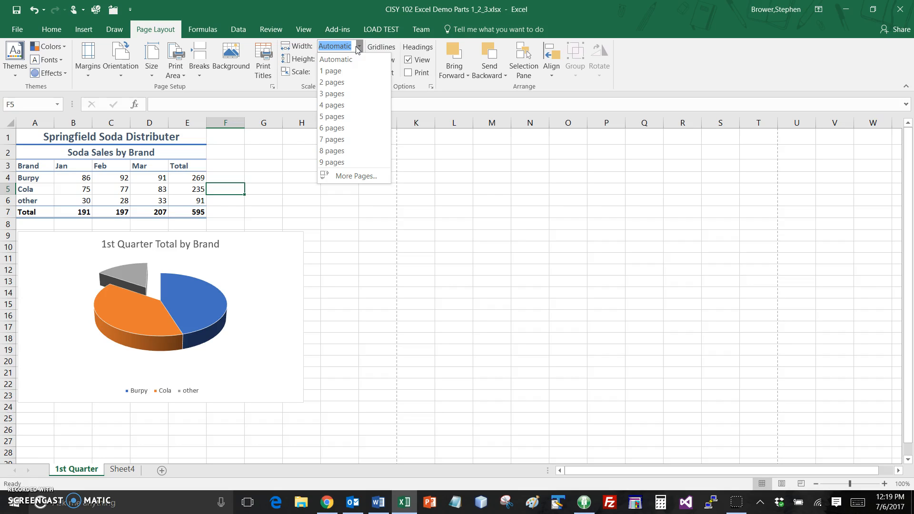
click(355, 9)
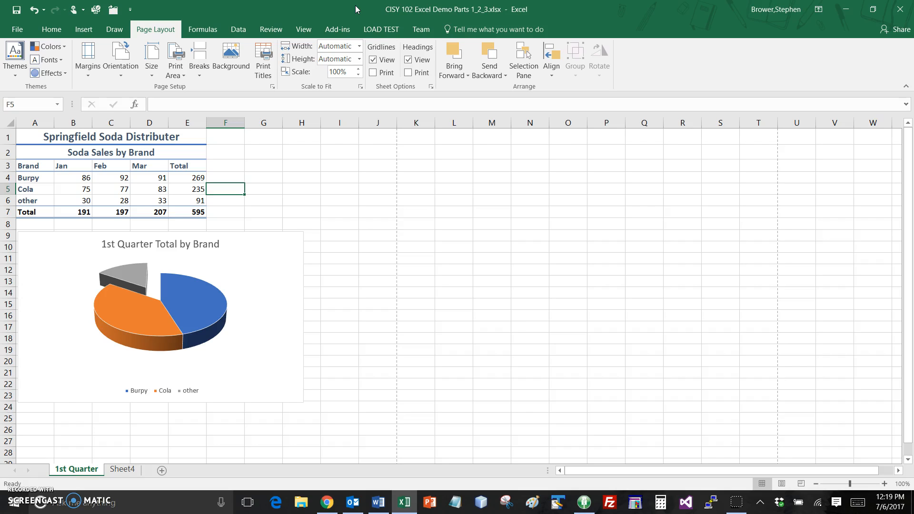
Insert a page header on the 1st Quarter sheet and activate its center section.
click(82, 30)
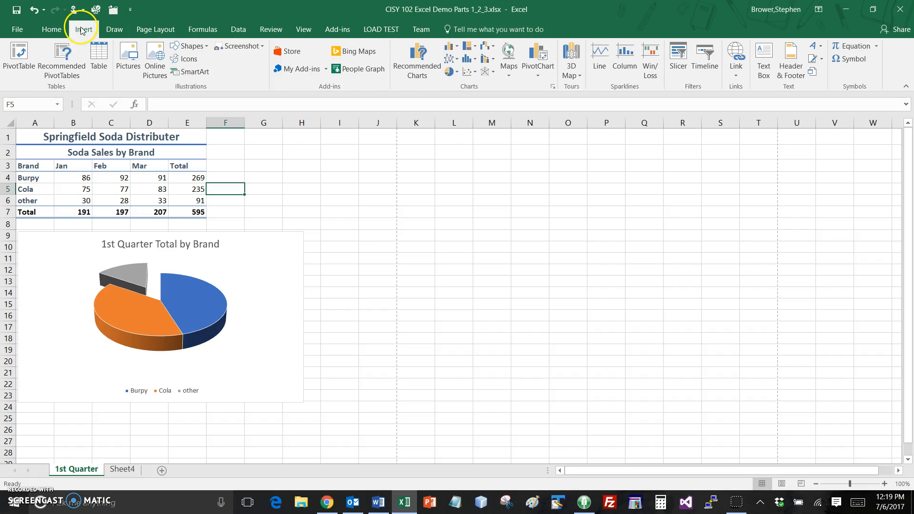
click(791, 60)
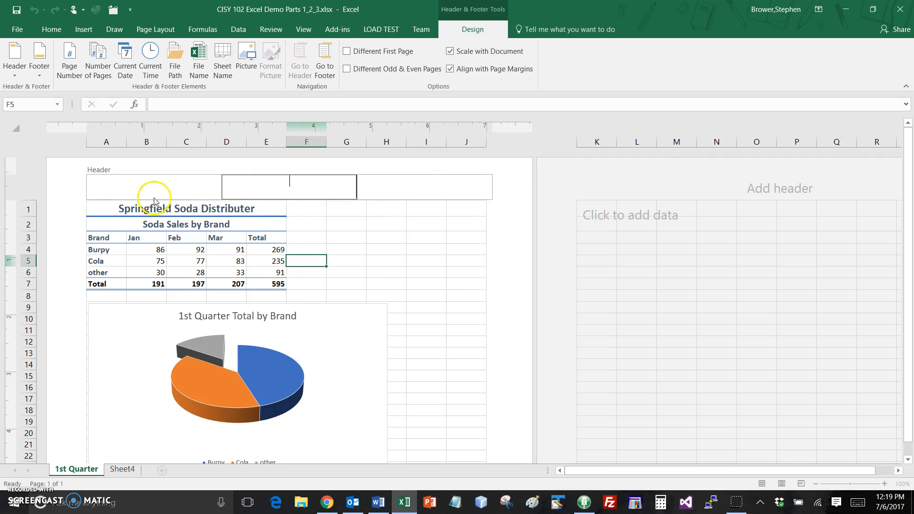
click(266, 184)
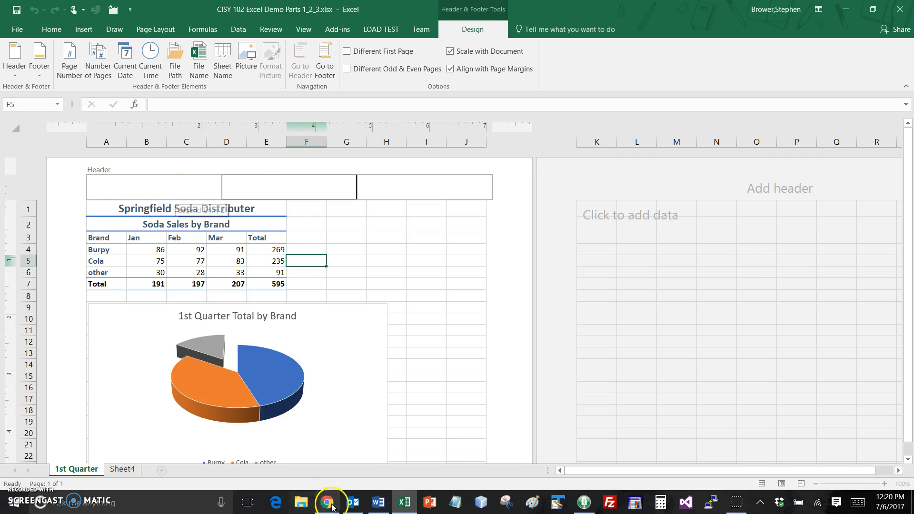
Switch to Word, fill the blank document's header with sdd at left, sdsd at center and sdsd at right, and return to Excel.
click(378, 502)
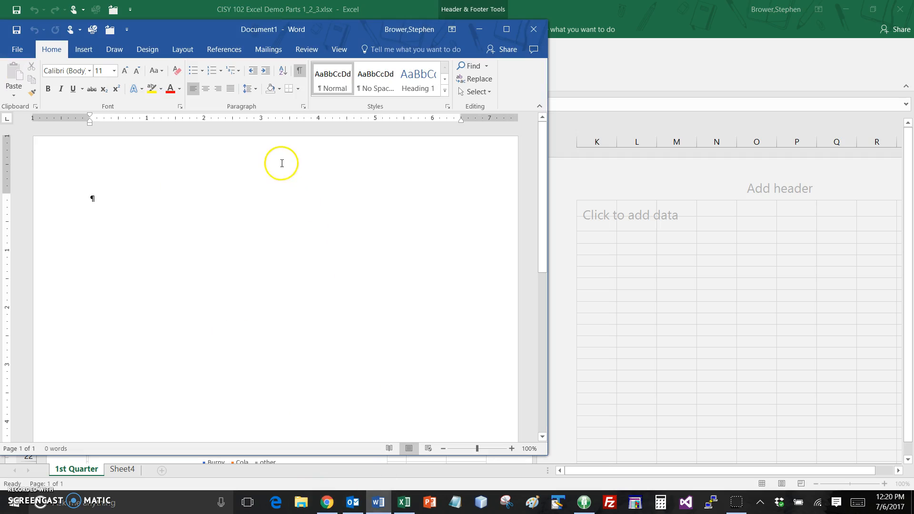
double_click(299, 172)
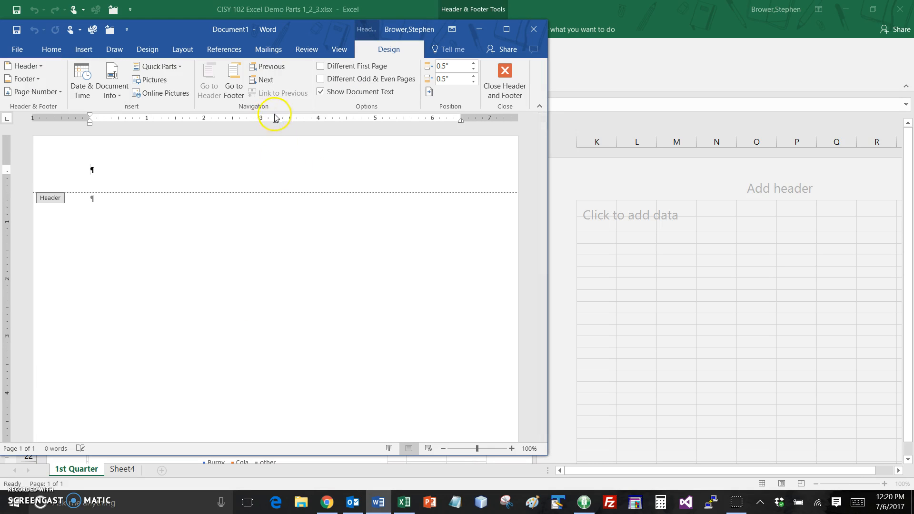
key(Tab)
key(Tab)
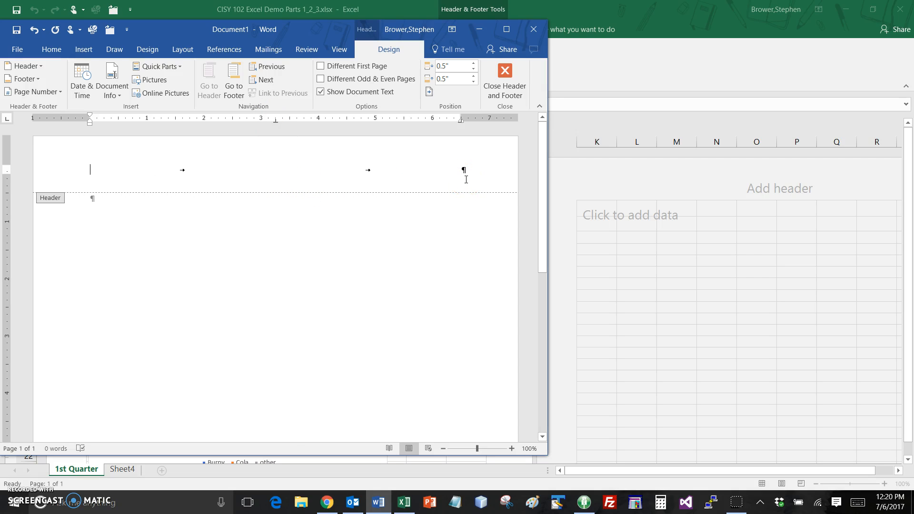
text(dd)
click(274, 170)
text(sdsd	sdsd)
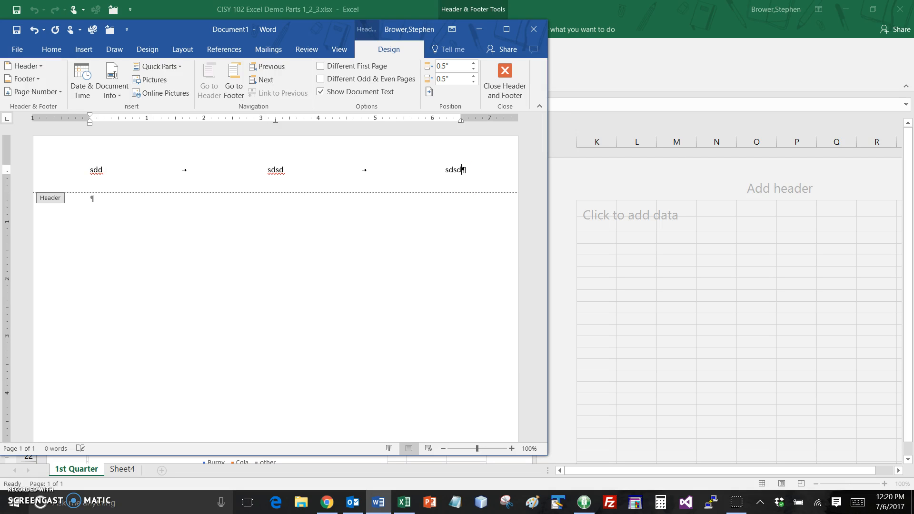
key(alt+Tab)
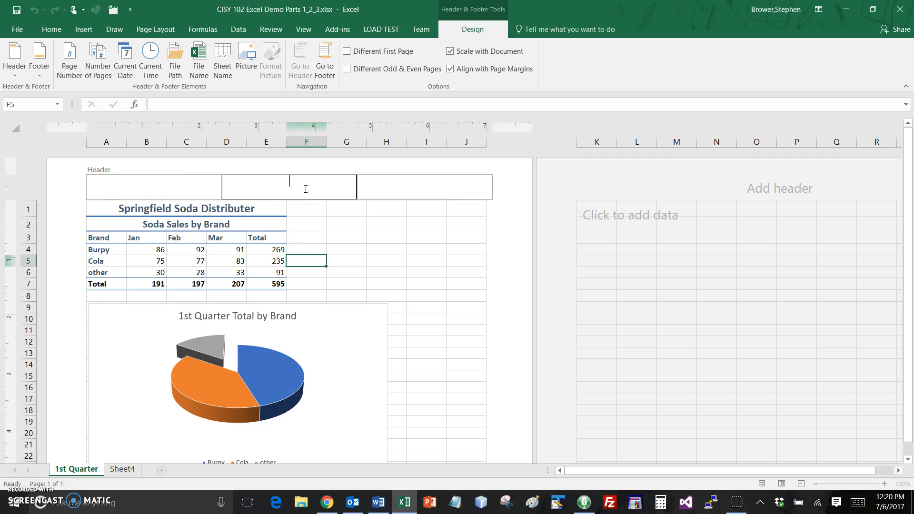
Insert the file name field in the header's left section and the sheet name field in its center section.
click(184, 187)
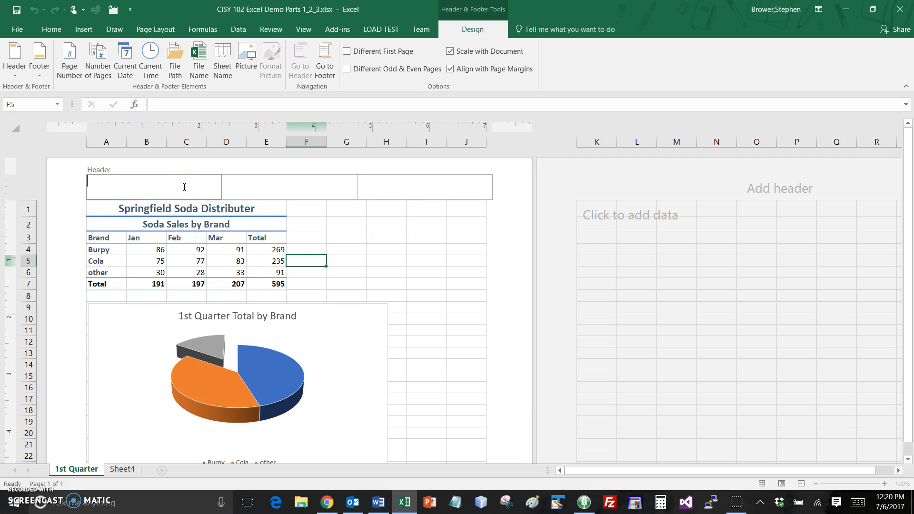
click(199, 61)
click(306, 185)
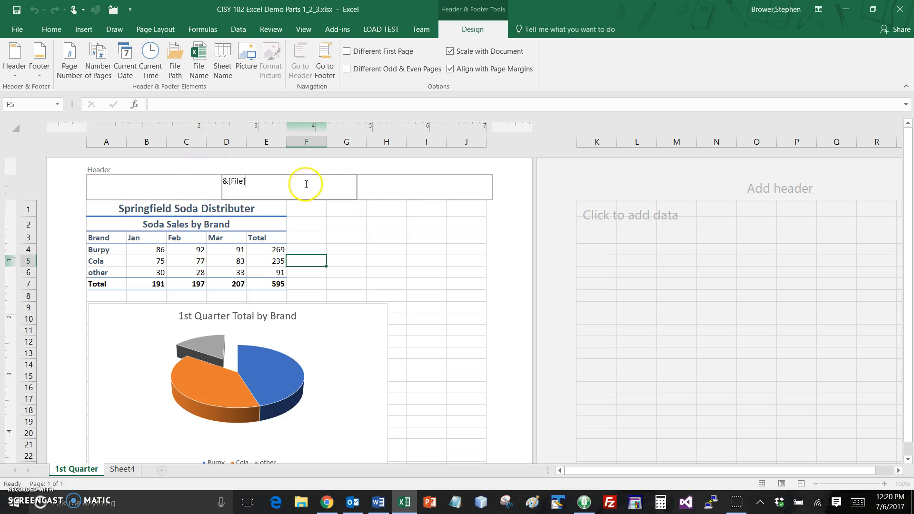
click(229, 59)
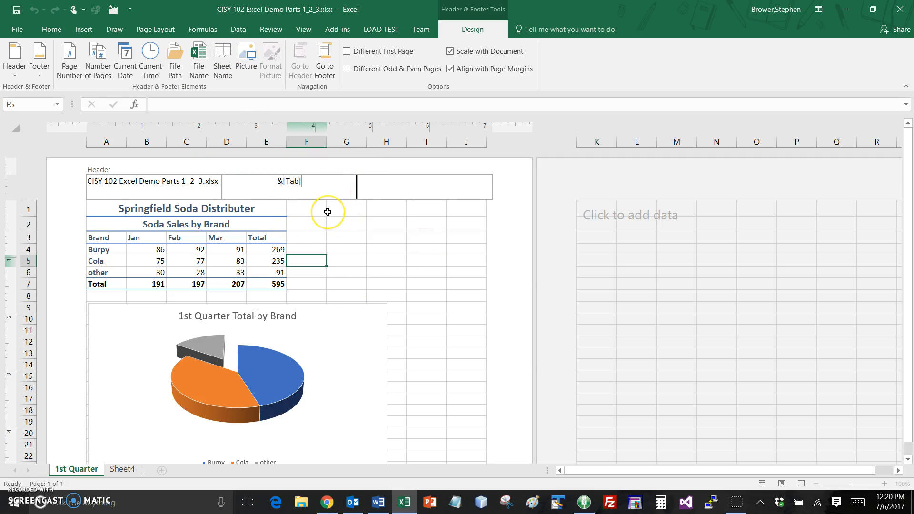
Apply the preset footer "Confidential, 7/6/2017, Page 1" and look over the sheet's header and footer.
click(40, 75)
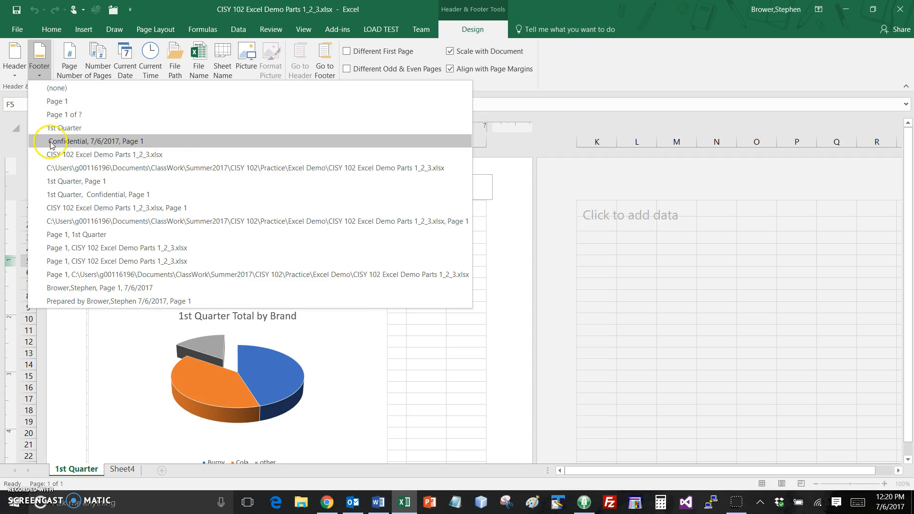
click(133, 139)
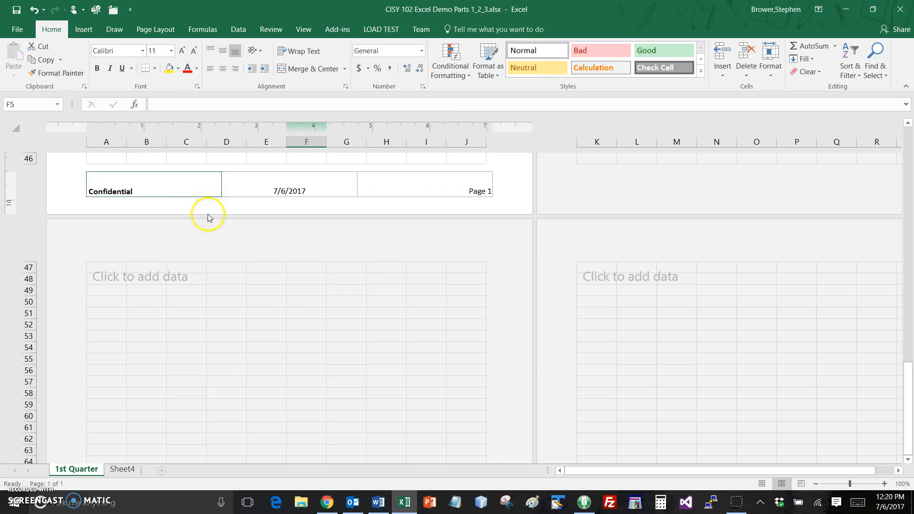
scroll(278, 361, up, 3)
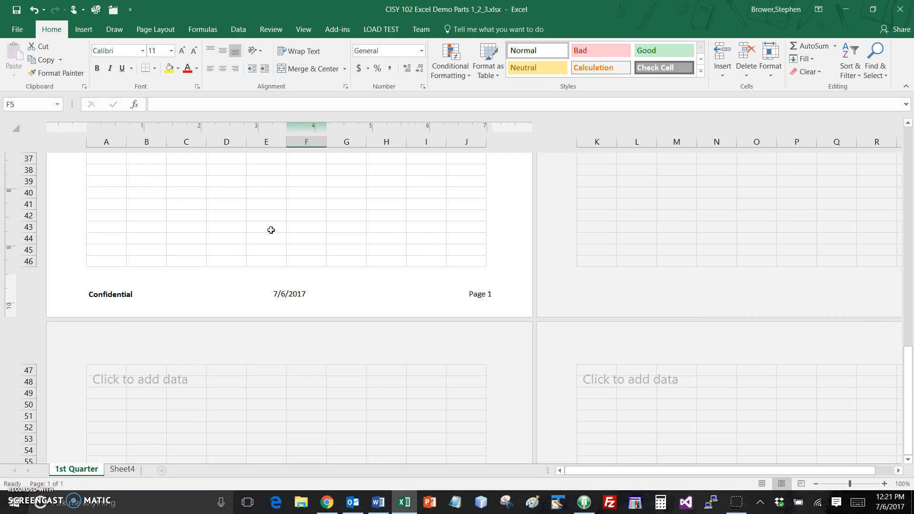
scroll(293, 278, up, 2)
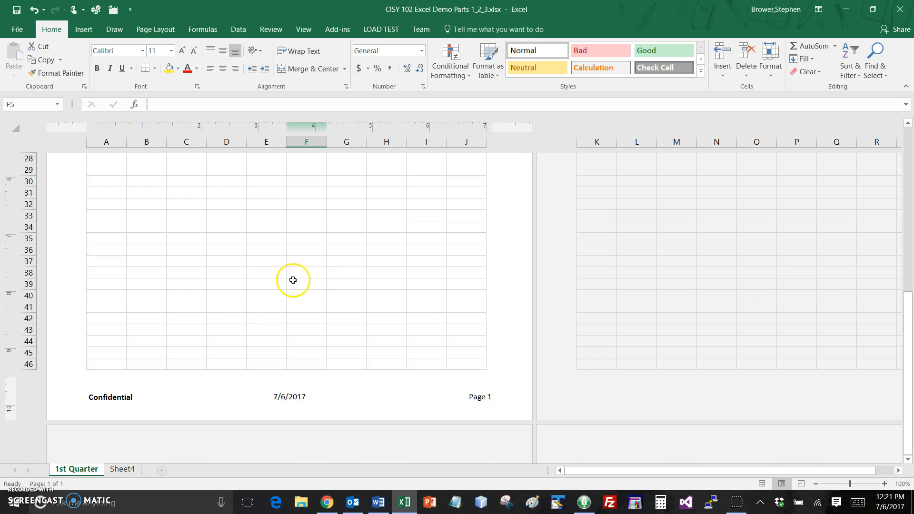
scroll(224, 368, up, 8)
scroll(223, 368, up, 4)
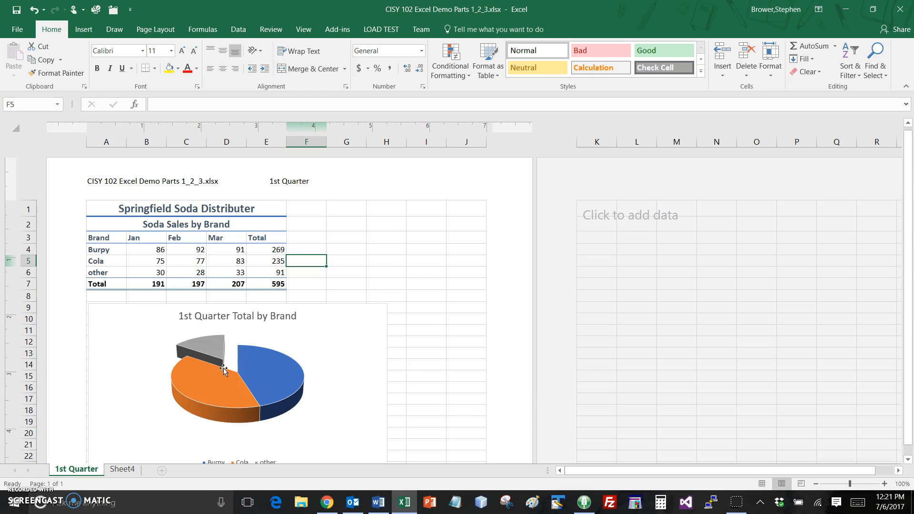
scroll(255, 357, down, 12)
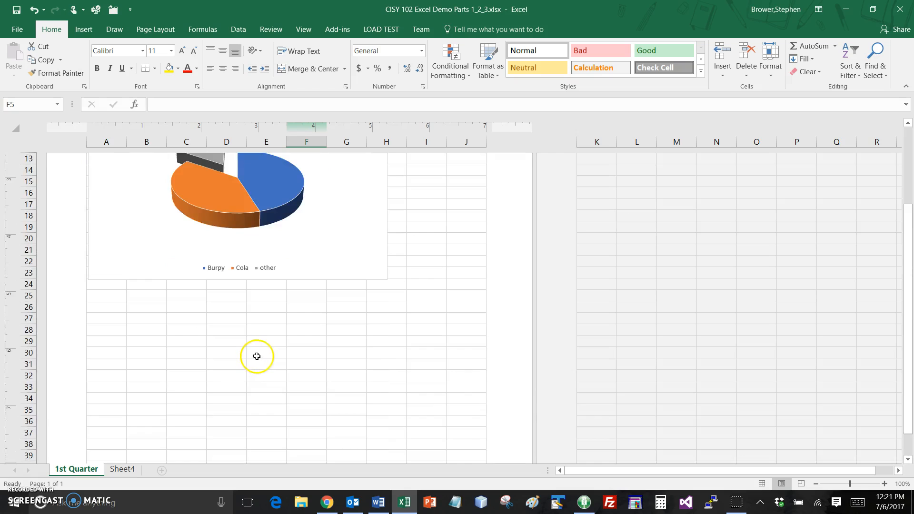
Activate the footer's left section, review the preset footer choices without picking one, and leave footer editing.
click(214, 334)
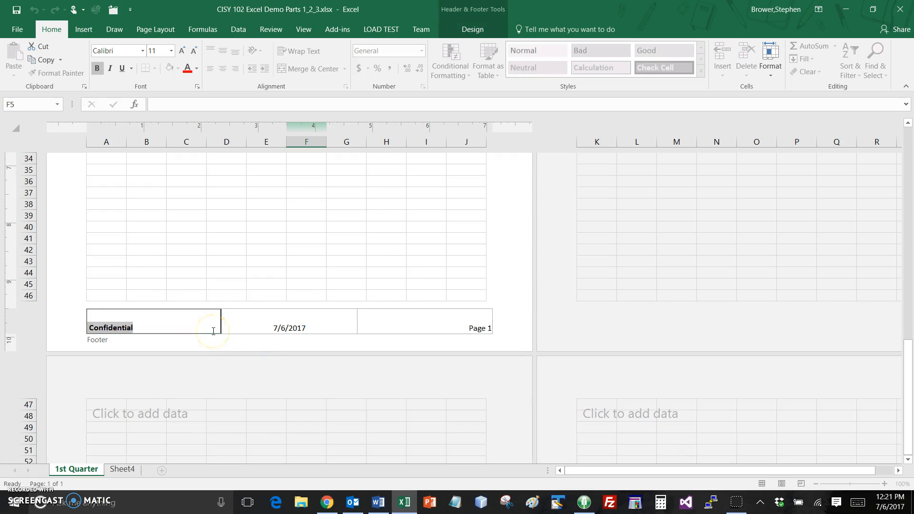
click(470, 30)
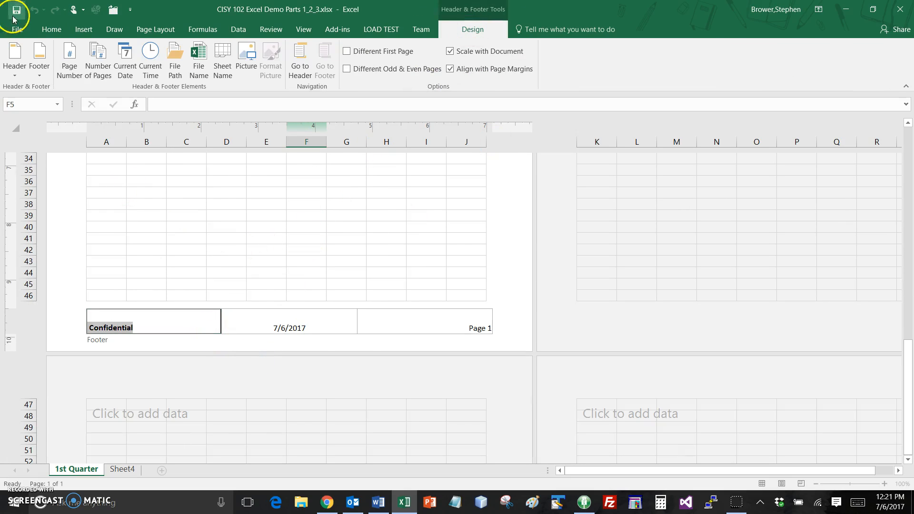
click(47, 72)
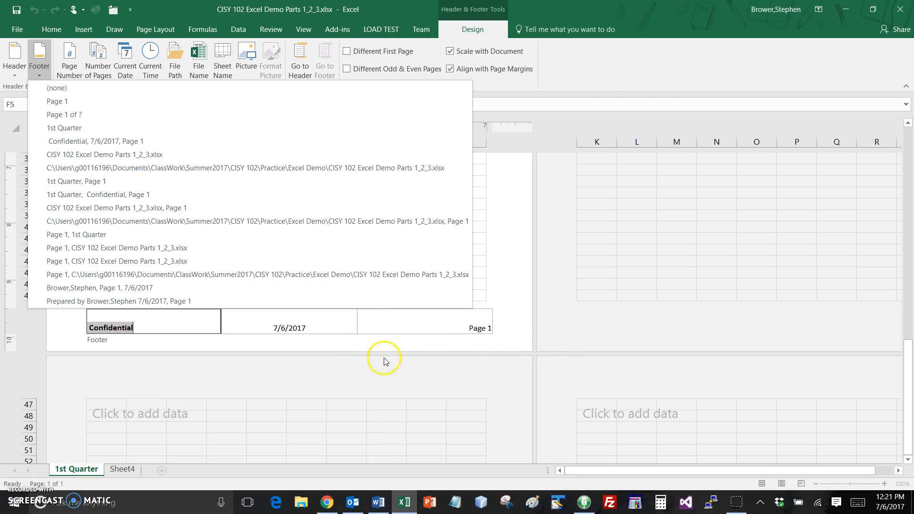
click(478, 30)
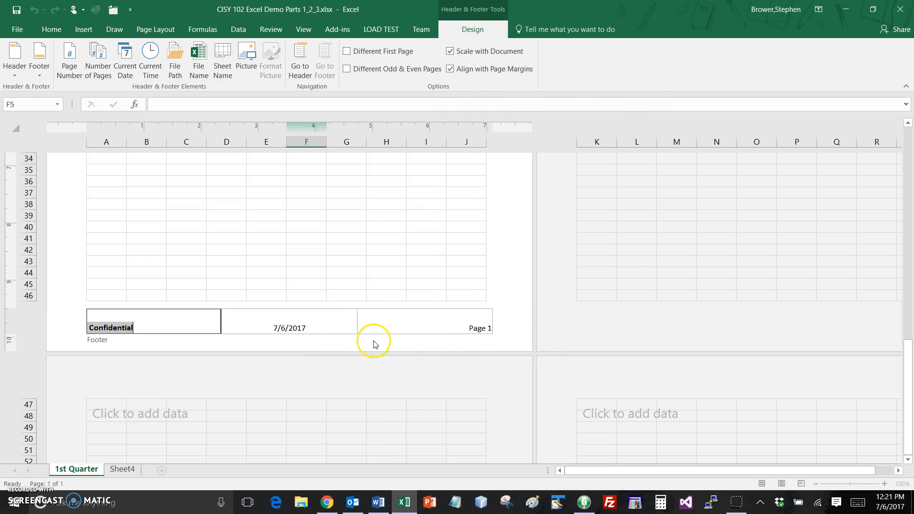
click(269, 285)
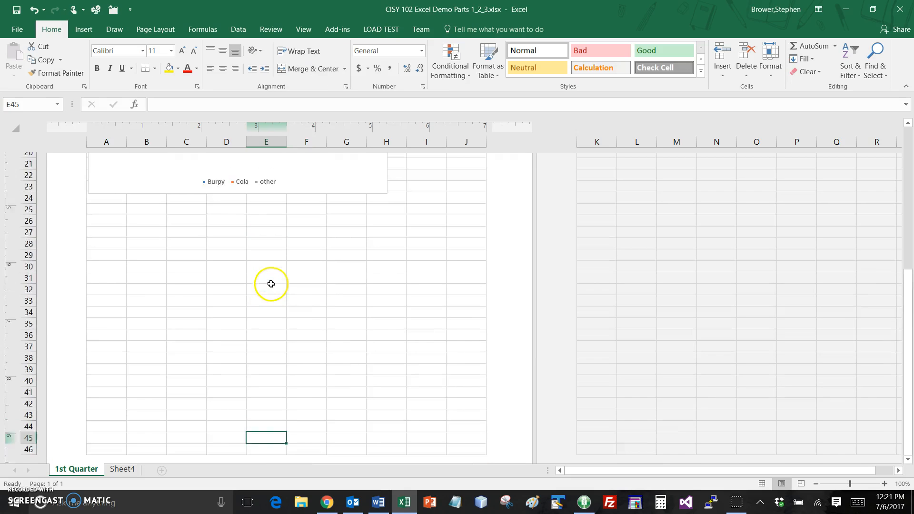
scroll(270, 285, up, 7)
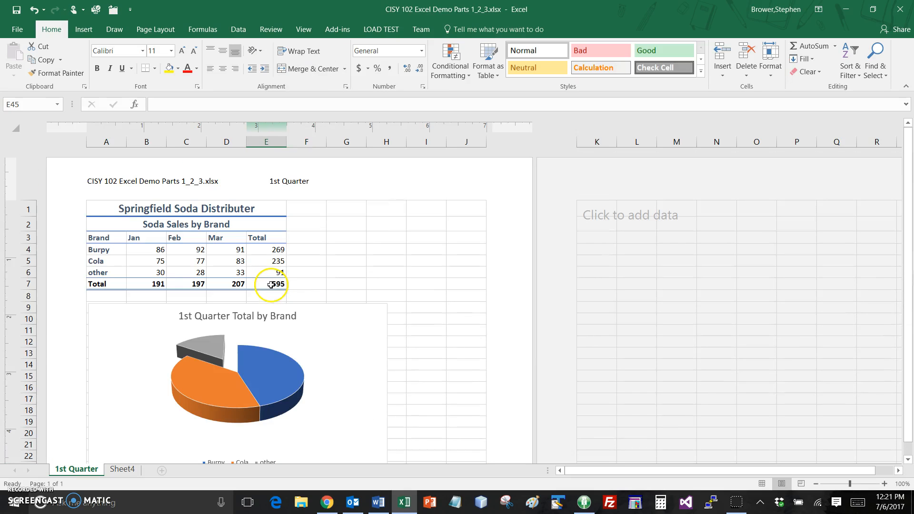
Check the 1st Quarter sheet with its header and footer in the print preview and return to the worksheet.
click(17, 29)
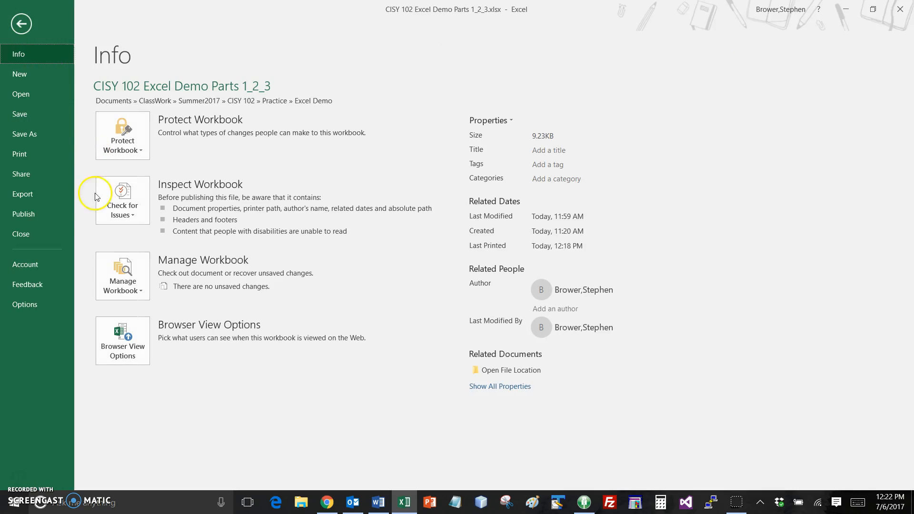
click(23, 152)
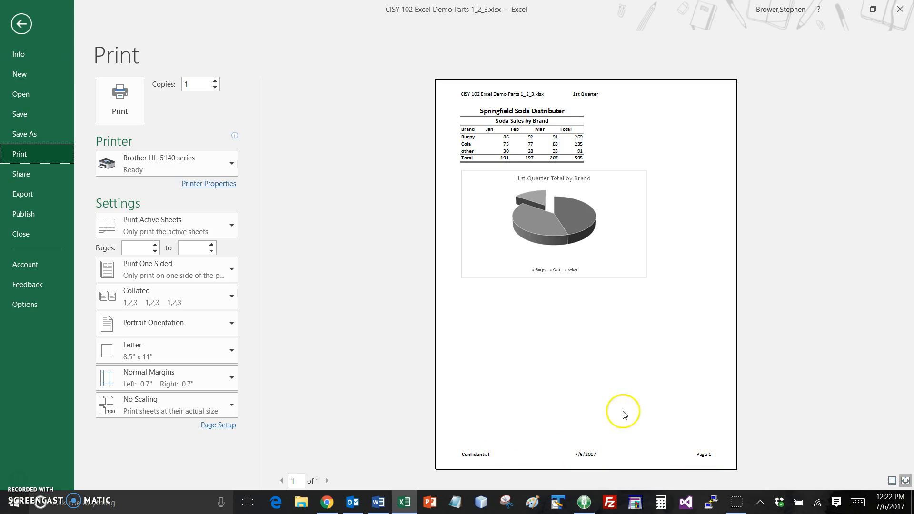
click(21, 24)
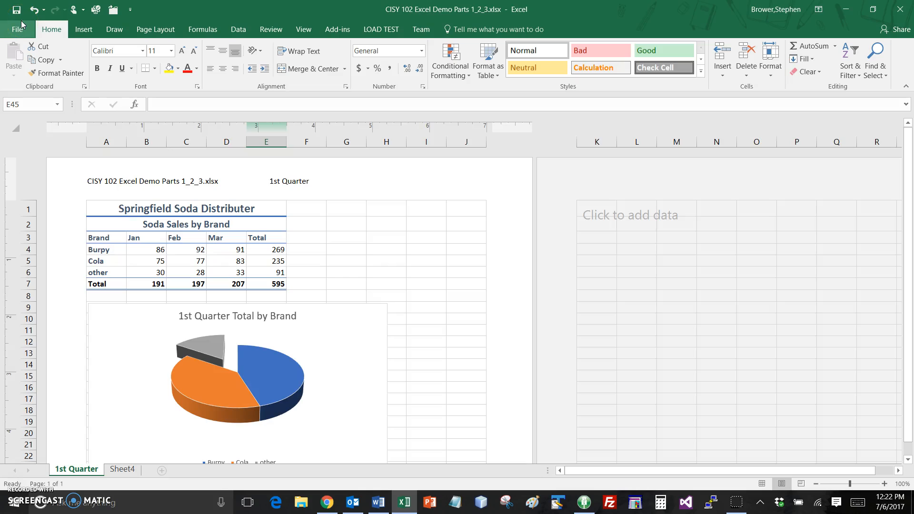